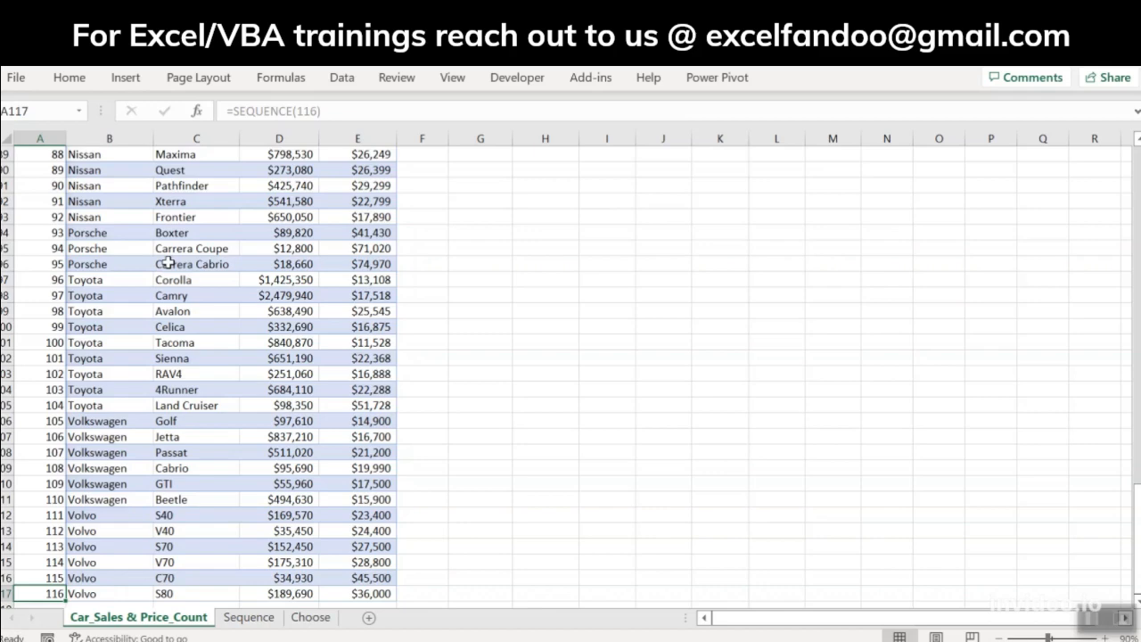
Step: On the Sequence sheet, clear the Starting Number formula in A2 and enter =SEQUENCE(10) in its place
{"action": "key", "text": "ctrl+Up"}
{"action": "key", "text": "Down"}
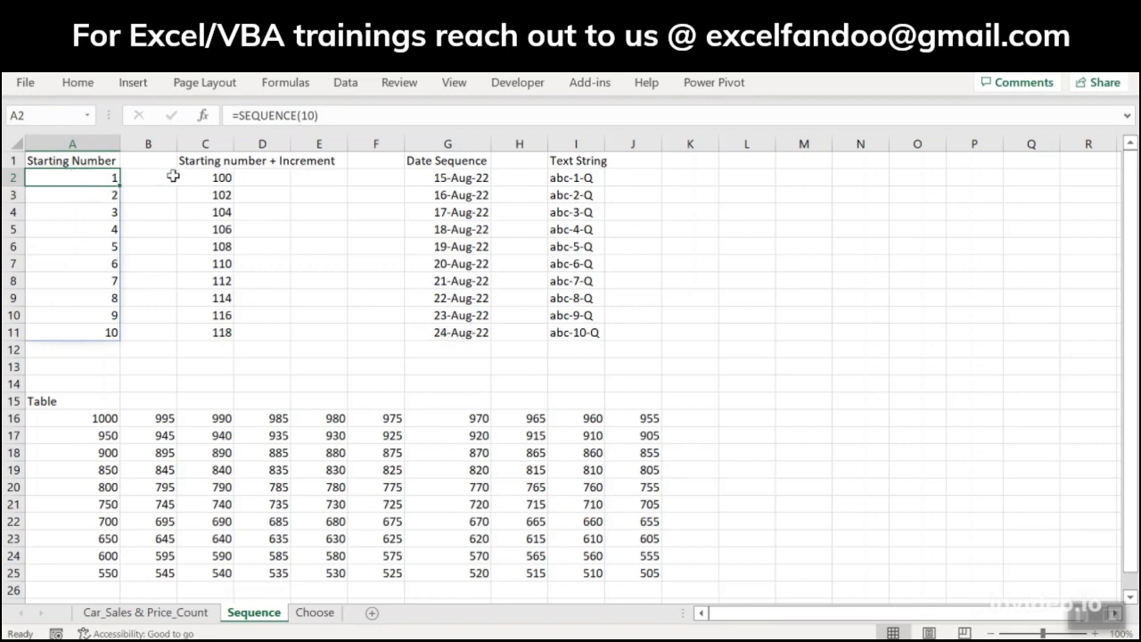
{"action": "key", "text": "Delete"}
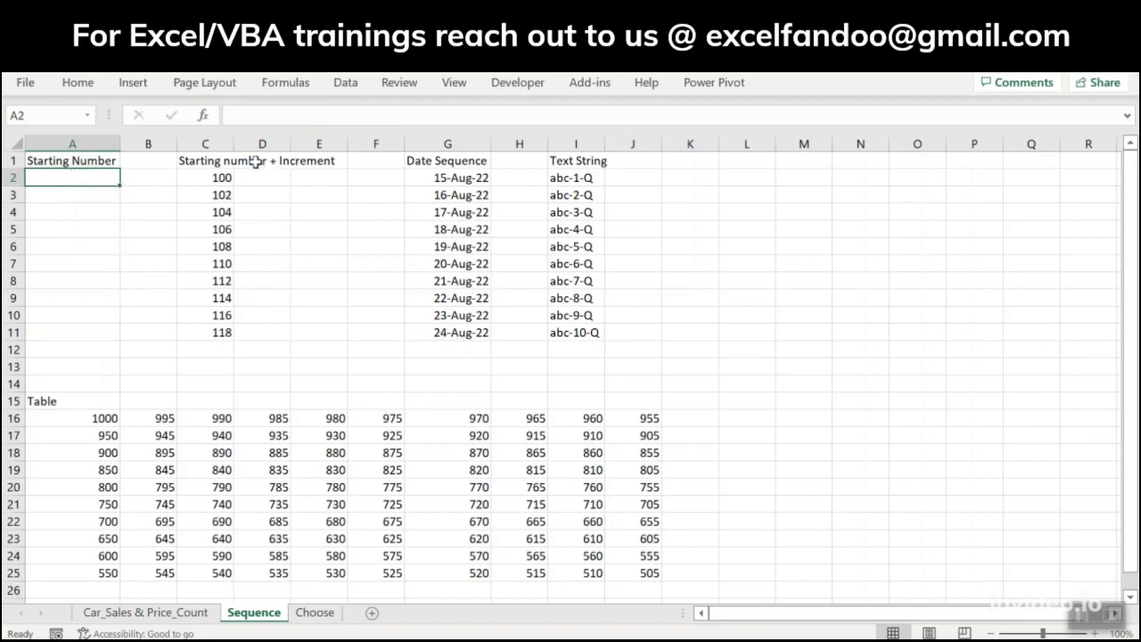
{"action": "type", "text": "=seq"}
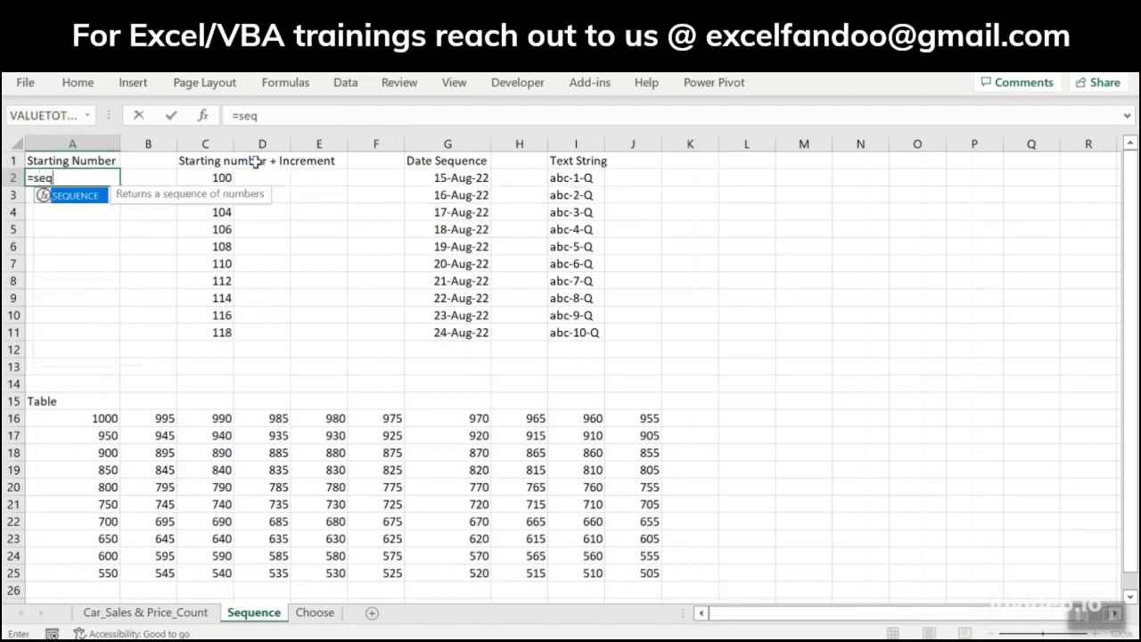
{"action": "key", "text": "Tab"}
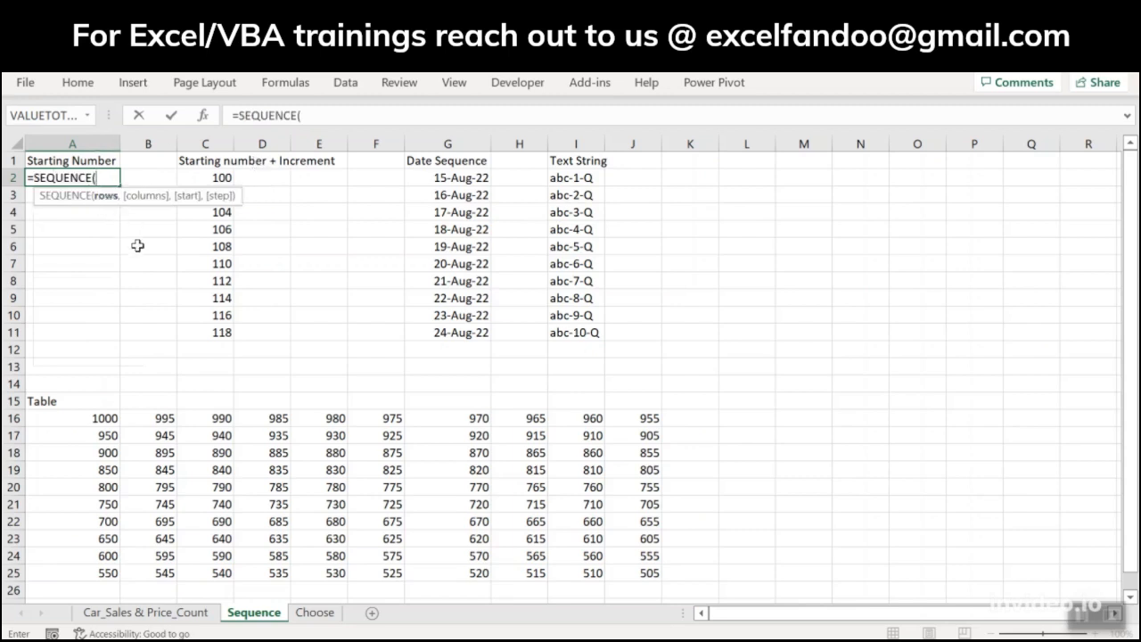
{"action": "type", "text": "10"}
{"action": "type", "text": ")"}
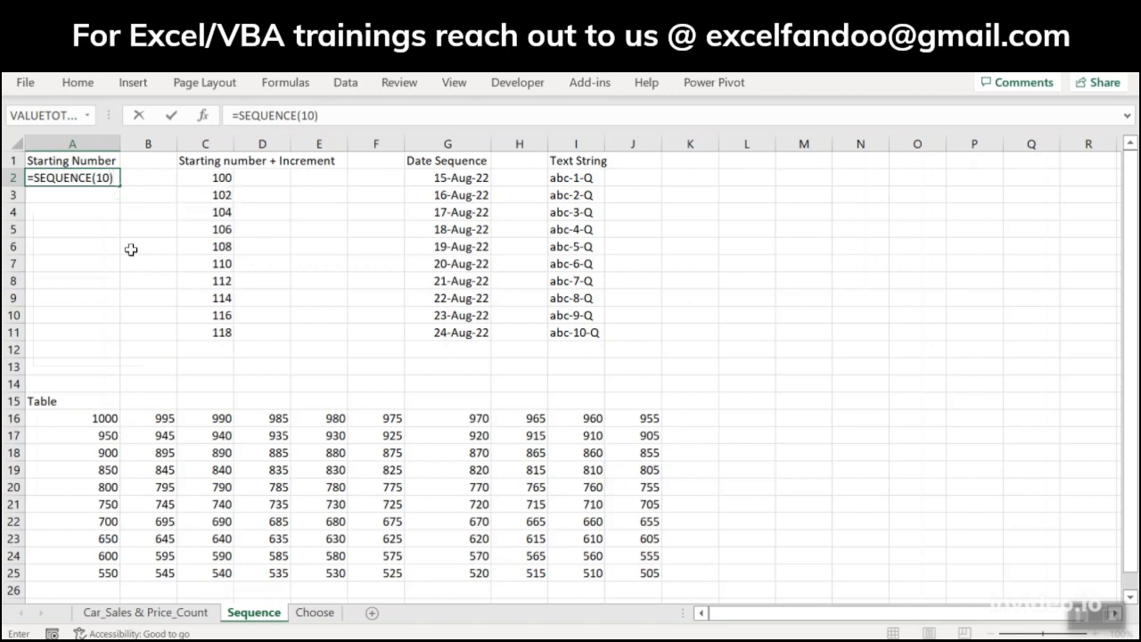
{"action": "key", "text": "ctrl+Return"}
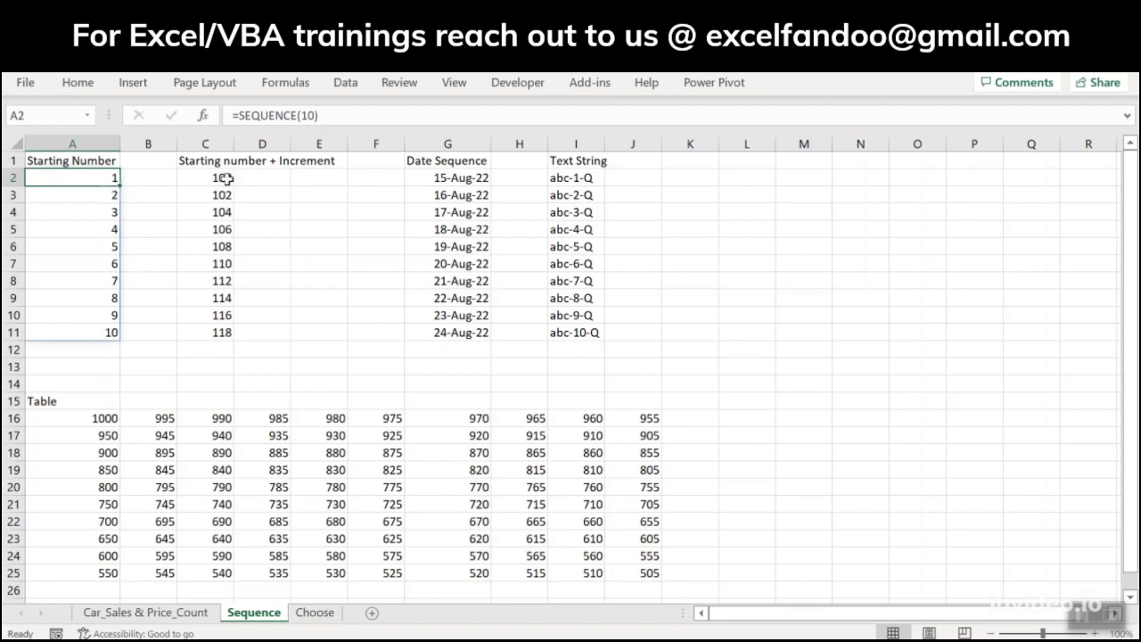
{"action": "left_click", "coordinate": [316, 115]}
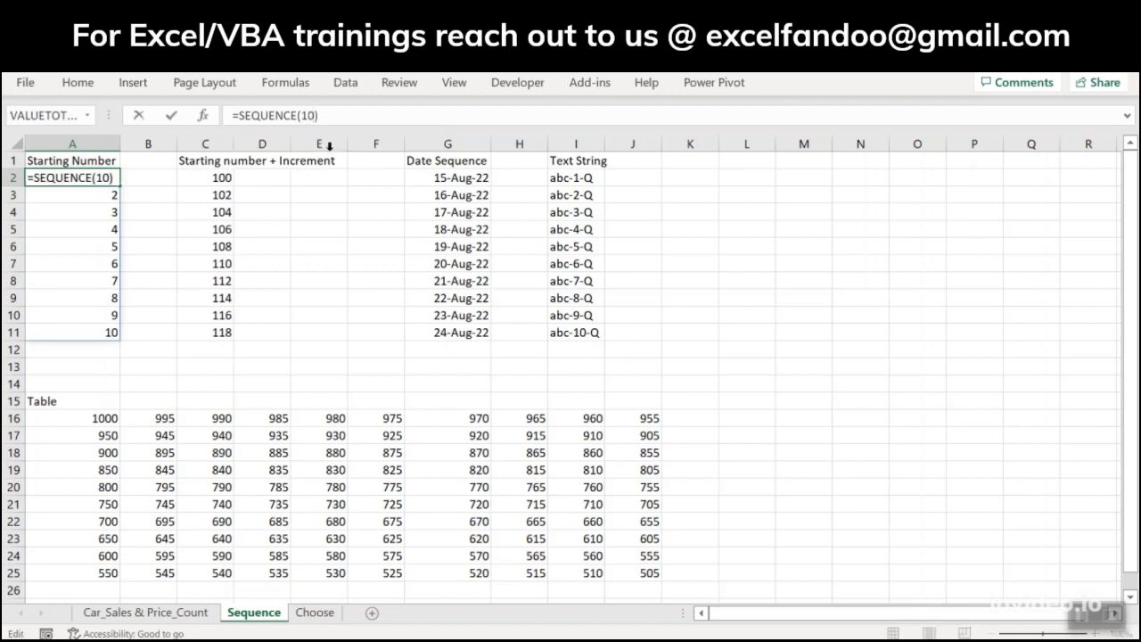
{"action": "key", "text": "Escape"}
Step: Replace the formula in C2 with =SEQUENCE(10,1,100,5) to list ten numbers starting at 100 in steps of 5
{"action": "left_click", "coordinate": [222, 175]}
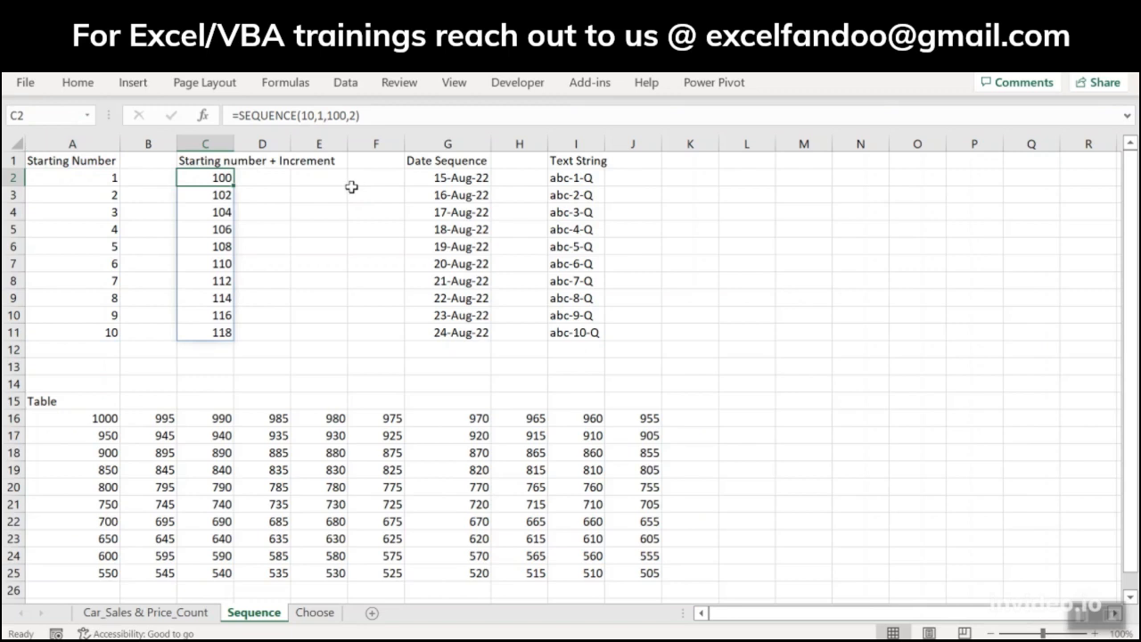
{"action": "type", "text": "=seq"}
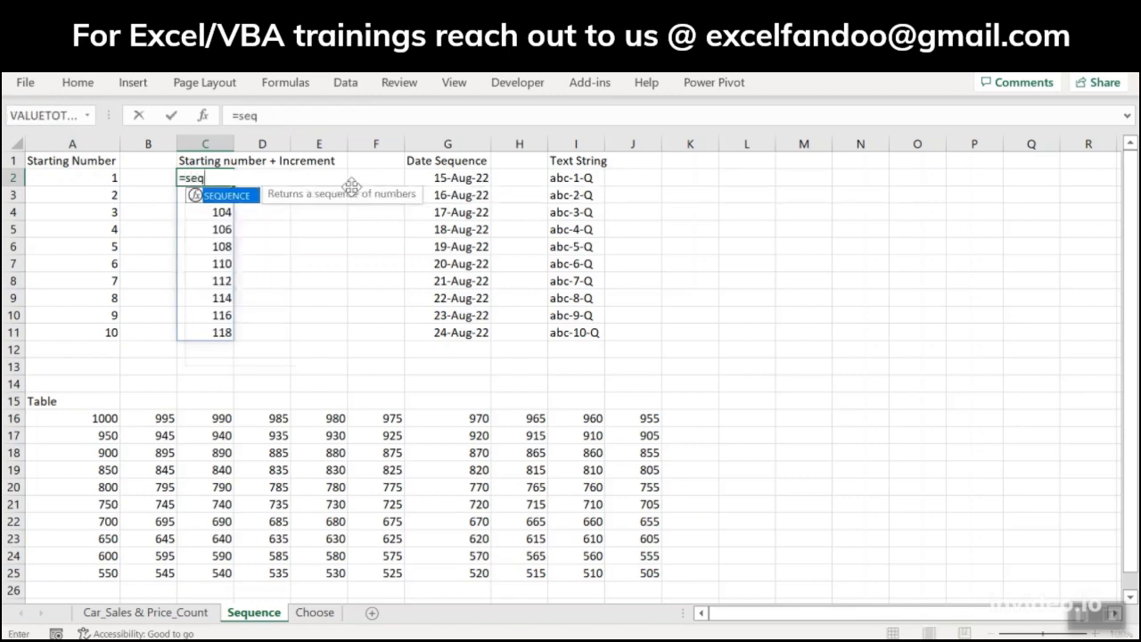
{"action": "key", "text": "Tab"}
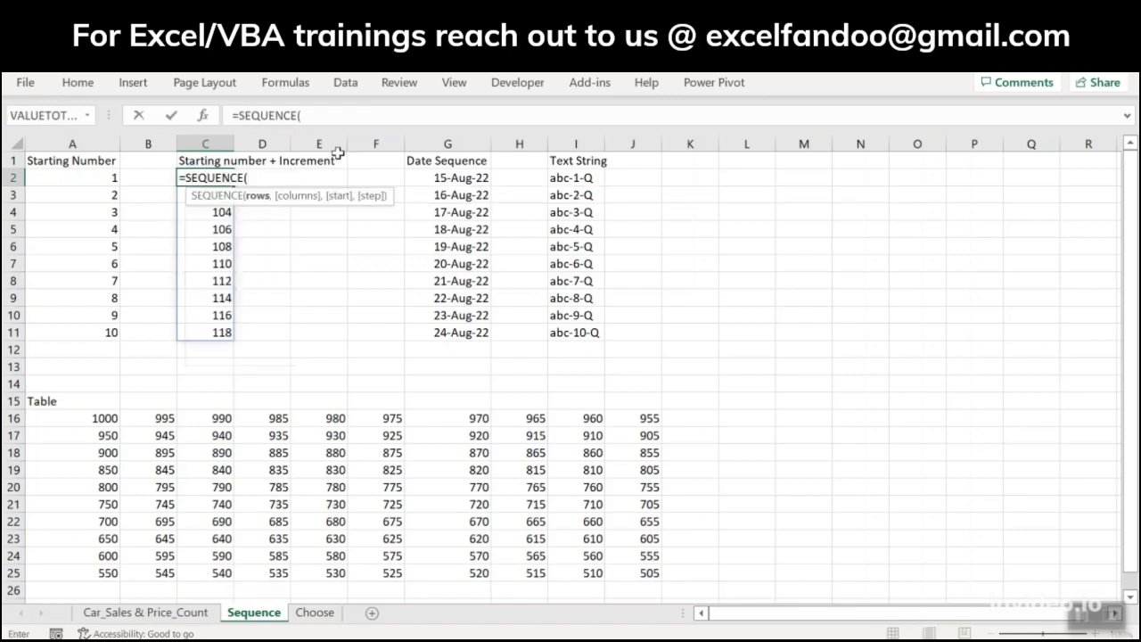
{"action": "type", "text": "10"}
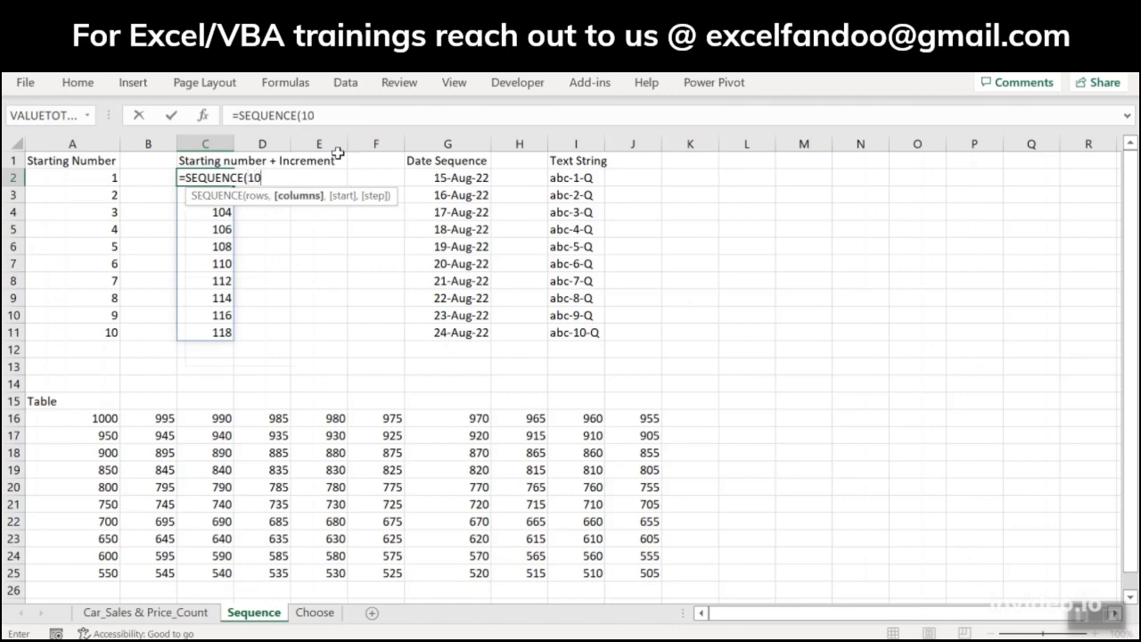
{"action": "type", "text": ",1,100"}
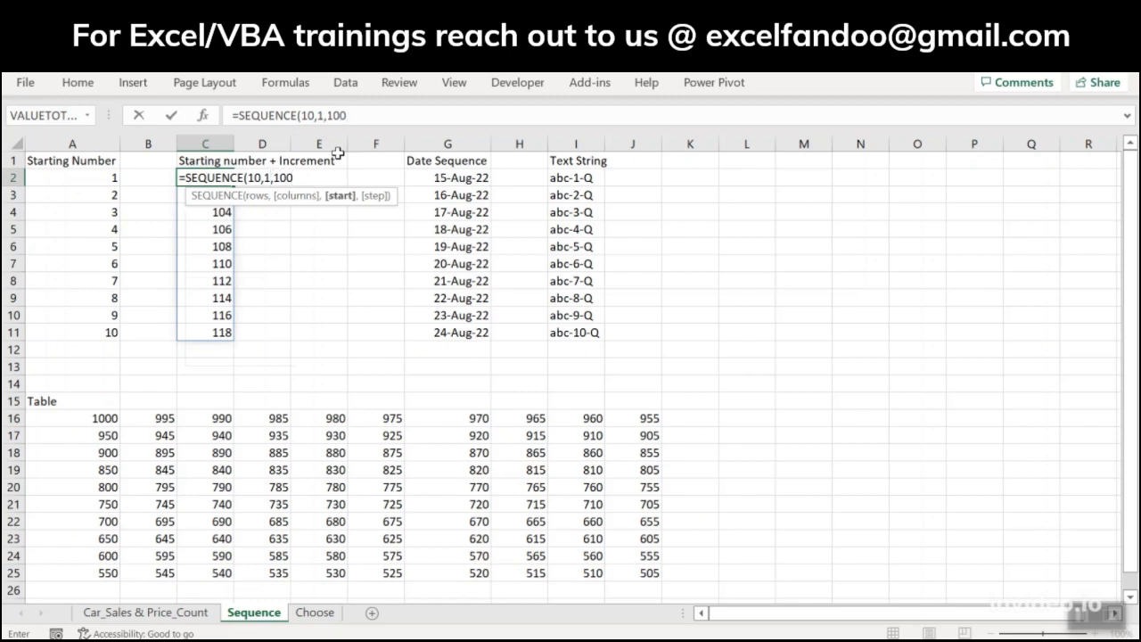
{"action": "type", "text": ",5)"}
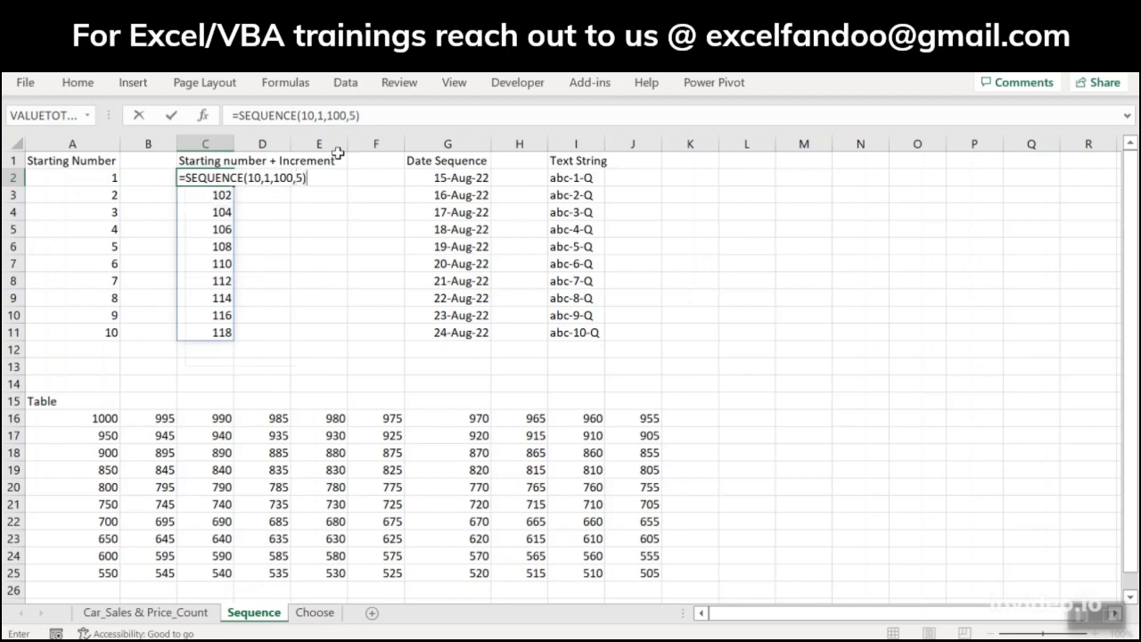
{"action": "key", "text": "Return"}
{"action": "key", "text": "Up"}
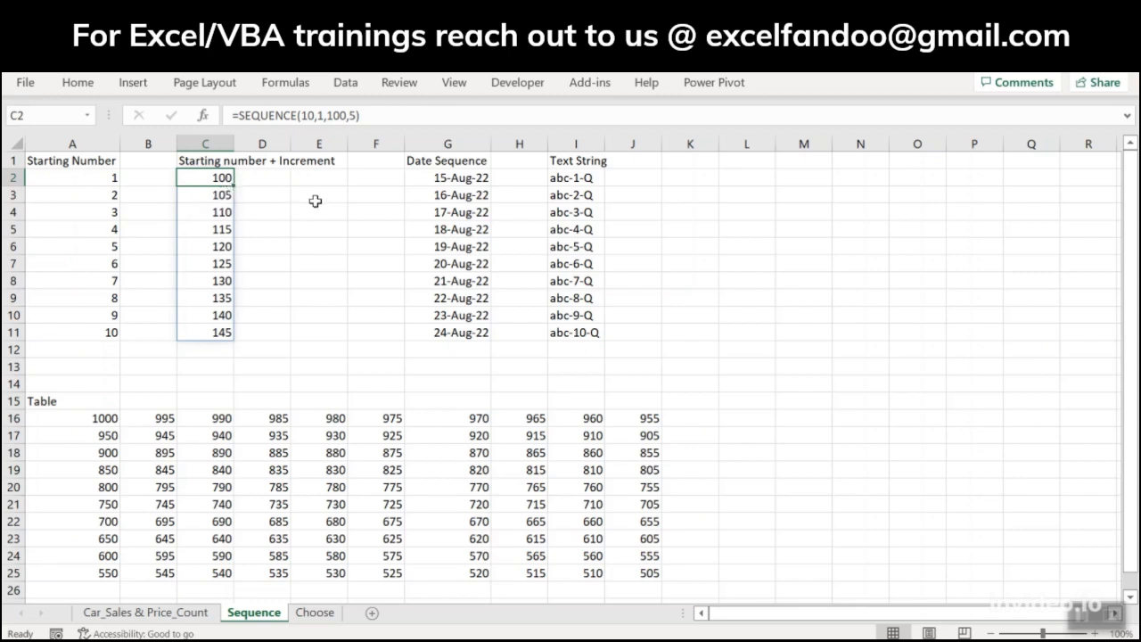
Step: Enter =SEQUENCE(10,1,TODAY(),1) in G2 to list ten consecutive dates starting from today
{"action": "left_click", "coordinate": [424, 179]}
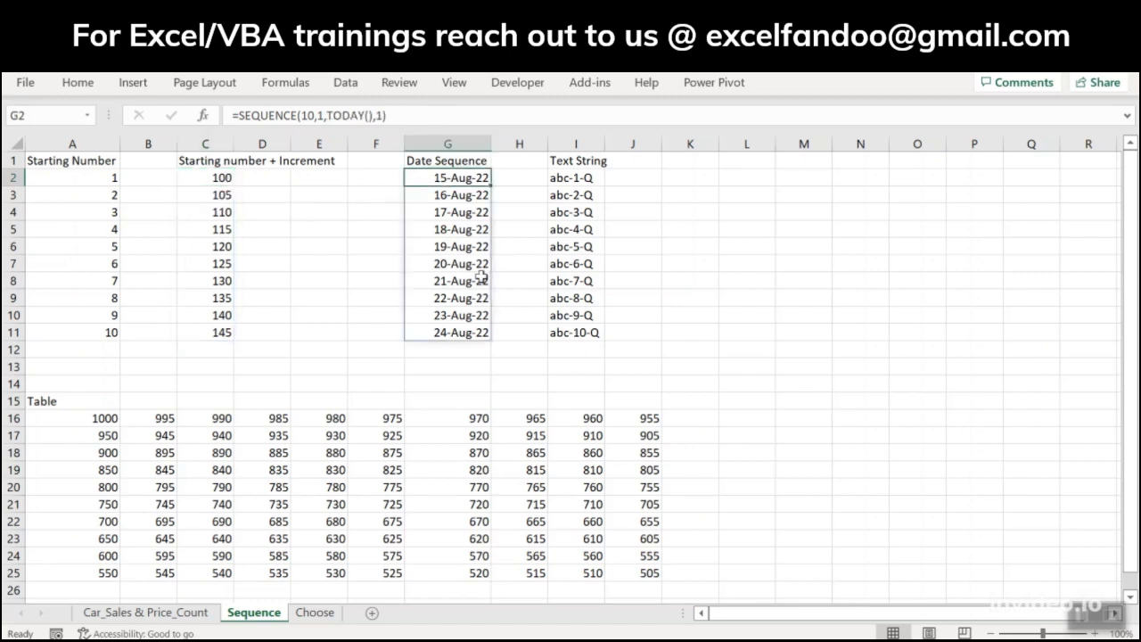
{"action": "type", "text": "=se"}
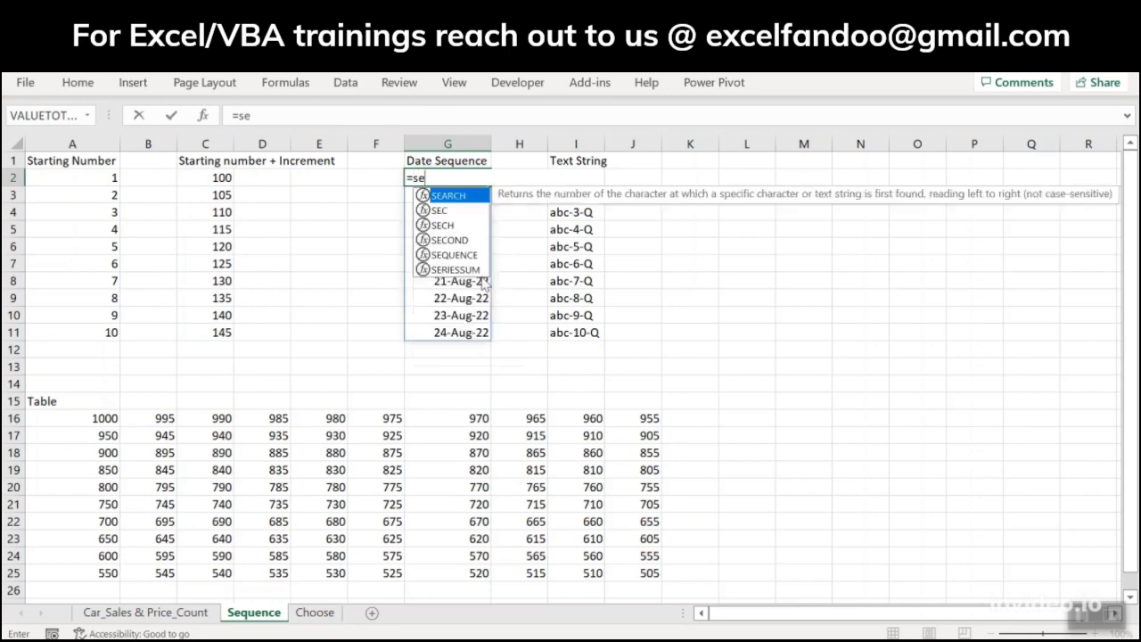
{"action": "type", "text": "q"}
{"action": "key", "text": "Tab"}
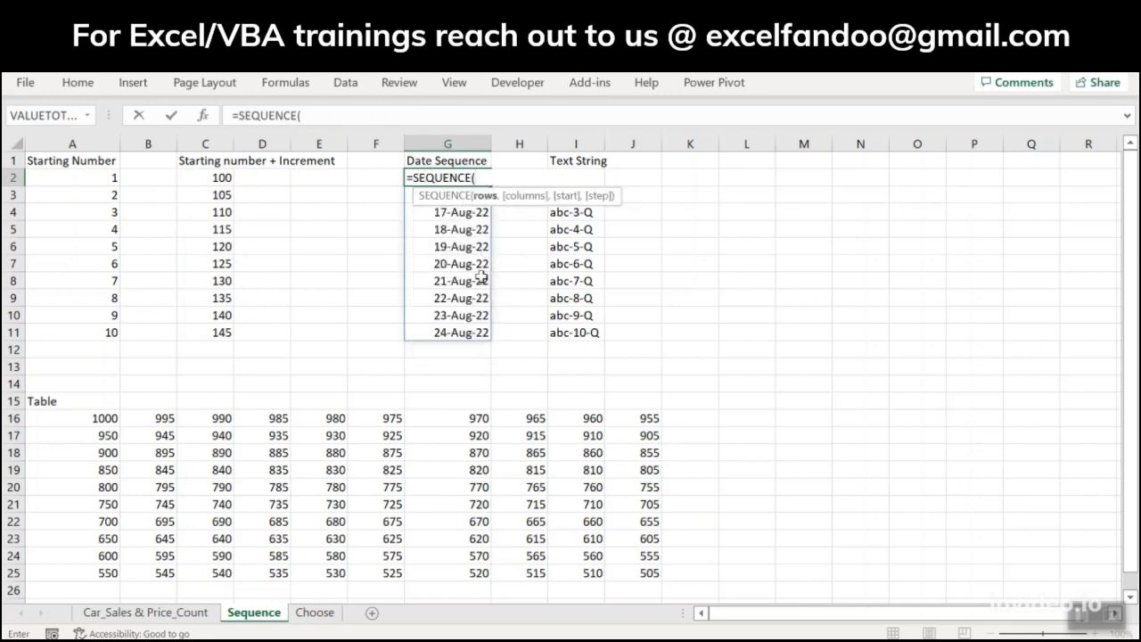
{"action": "type", "text": "10,"}
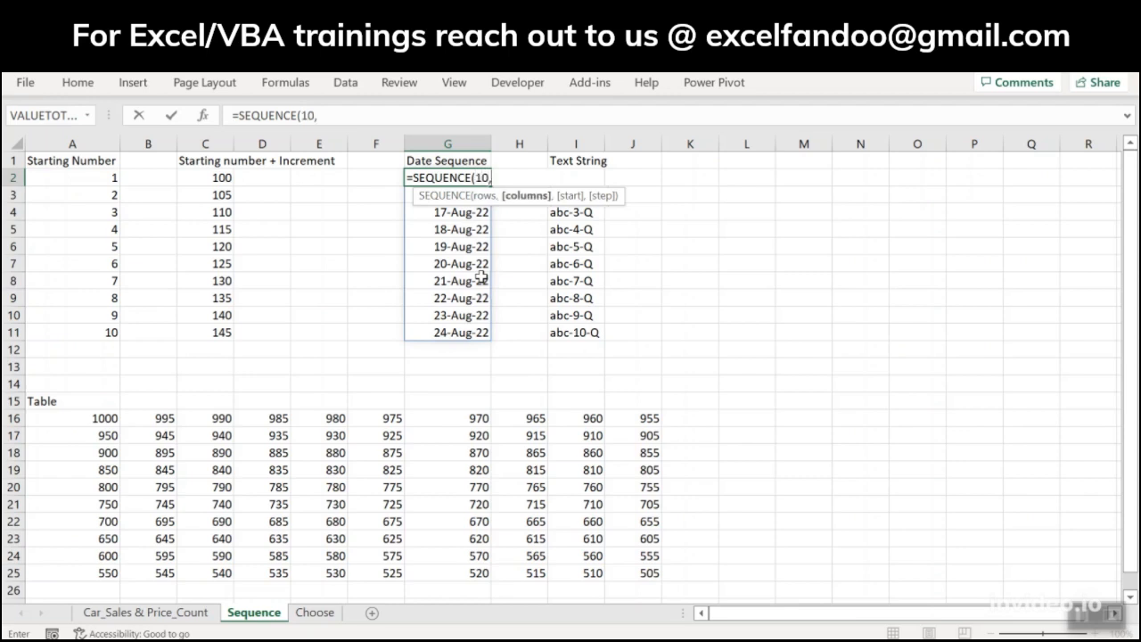
{"action": "type", "text": "1,"}
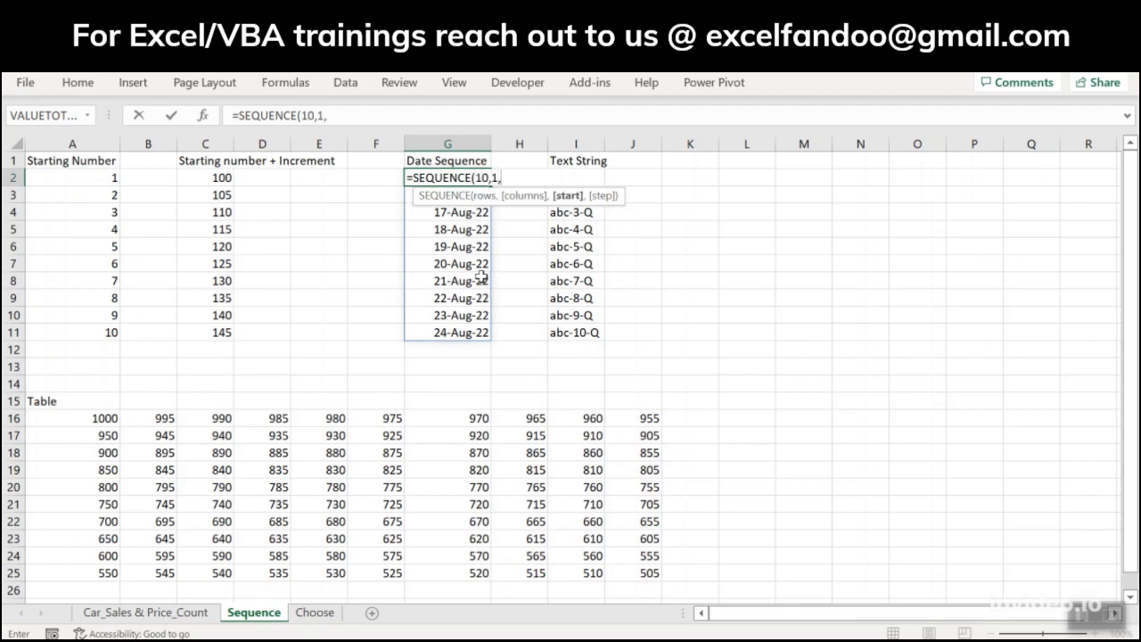
{"action": "type", "text": "today"}
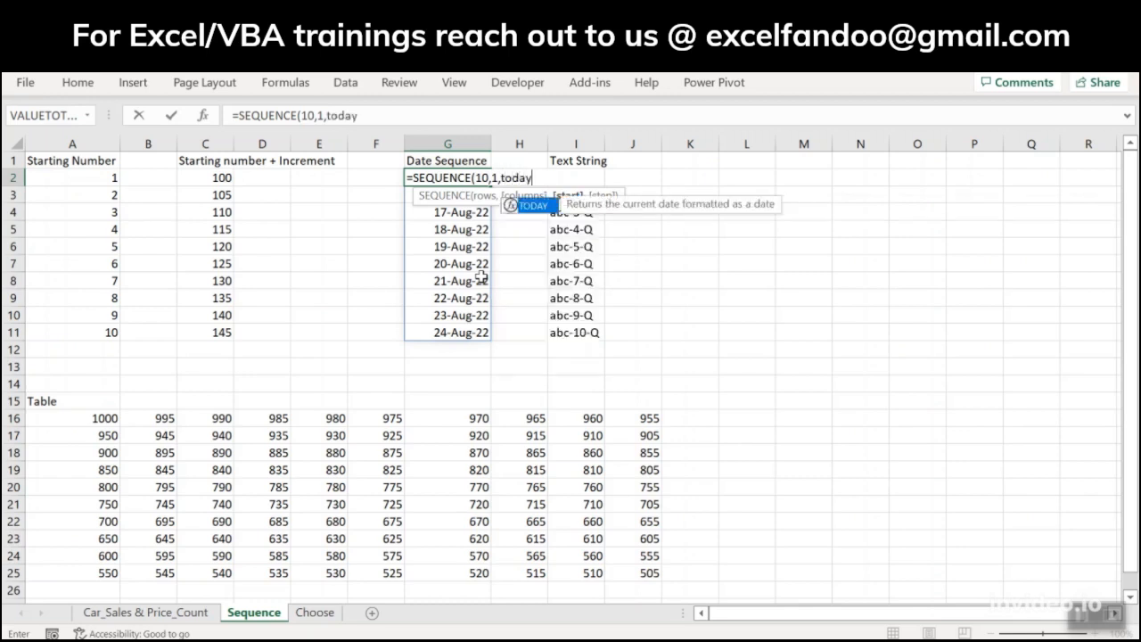
{"action": "type", "text": "(),"}
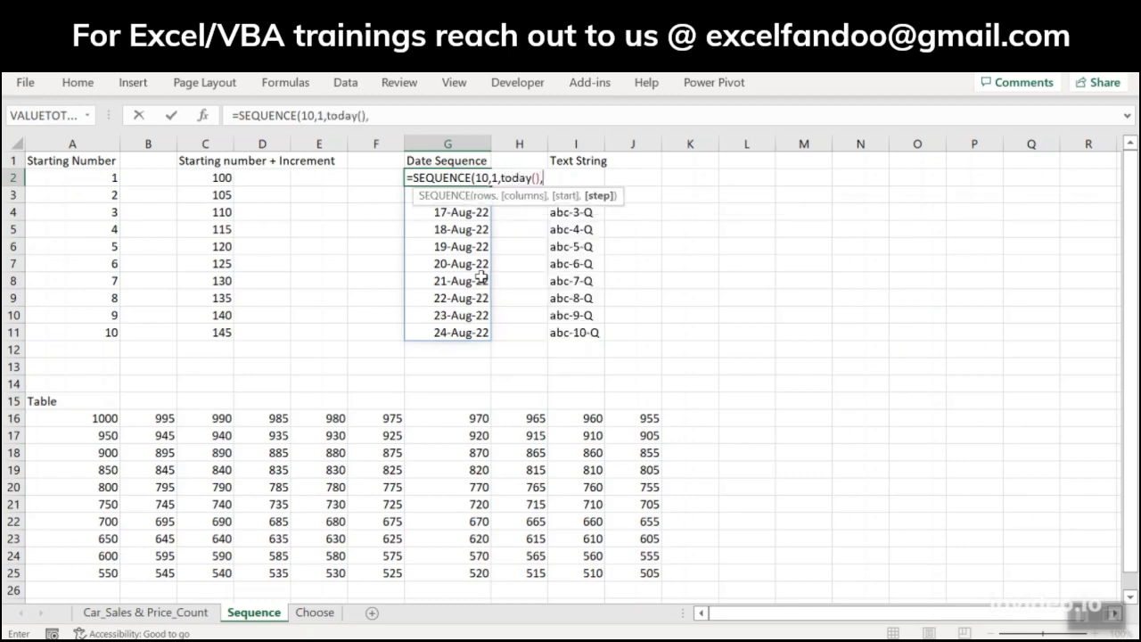
{"action": "type", "text": "1)"}
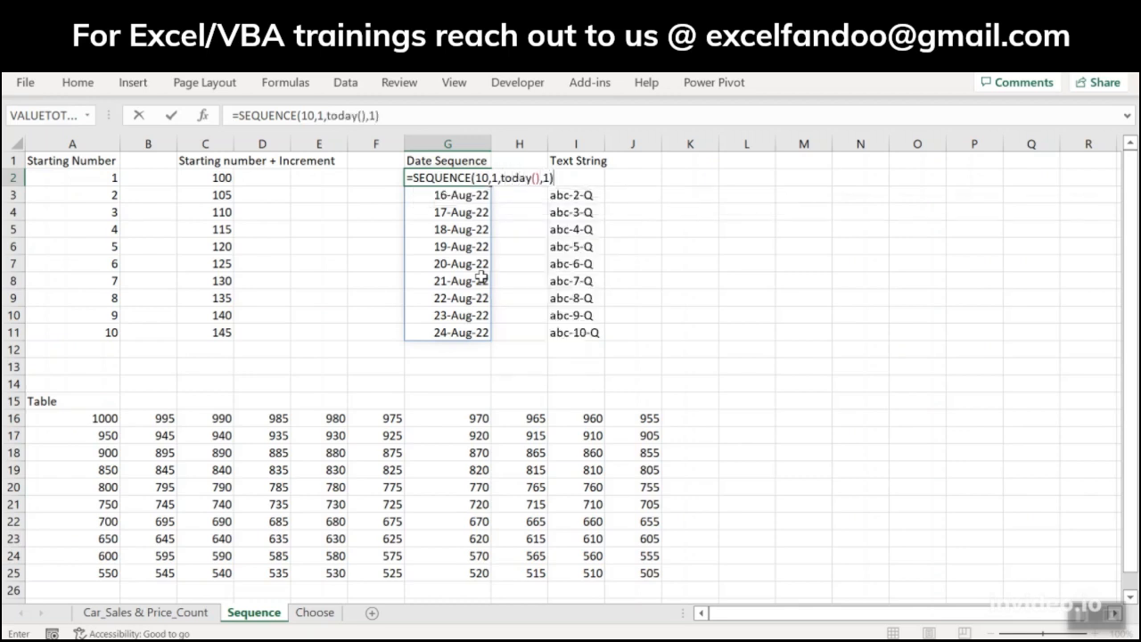
{"action": "key", "text": "Return"}
{"action": "key", "text": "Up"}
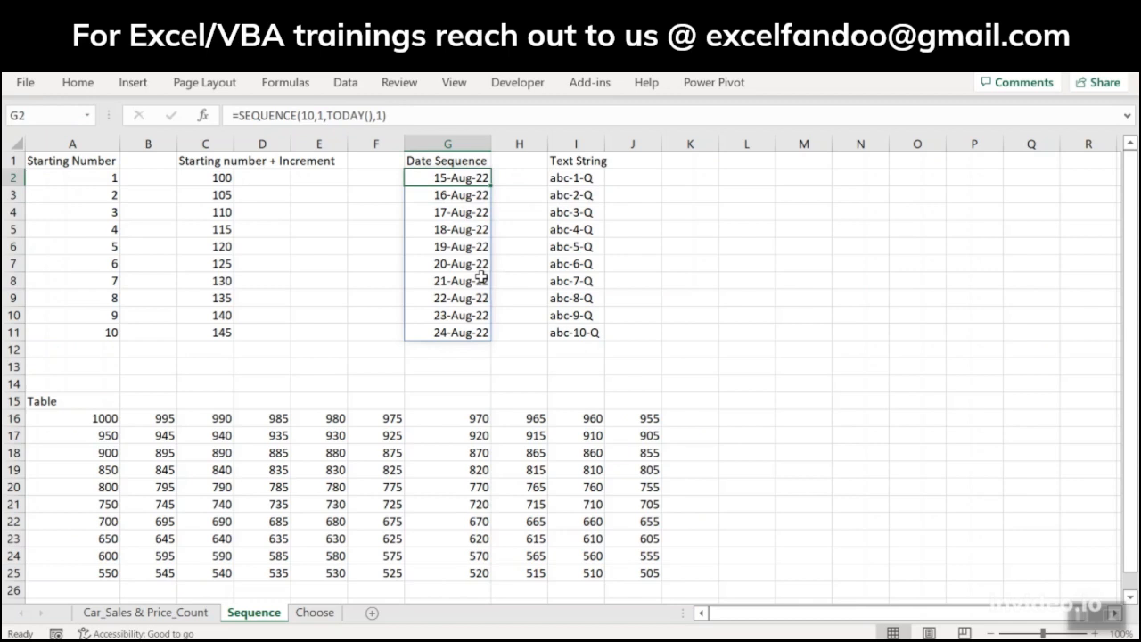
Step: Examine the Text String formula in I2, including the text prefix and suffix joined to its SEQUENCE function
{"action": "key", "text": "Up"}
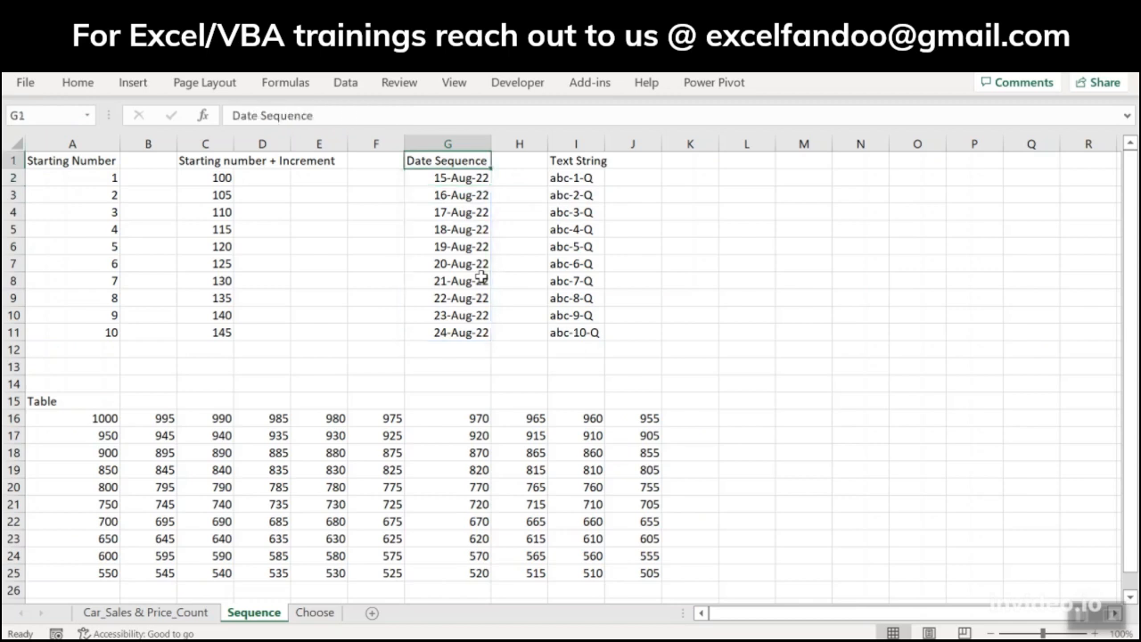
{"action": "key", "text": "Right"}
{"action": "key", "text": "Down"}
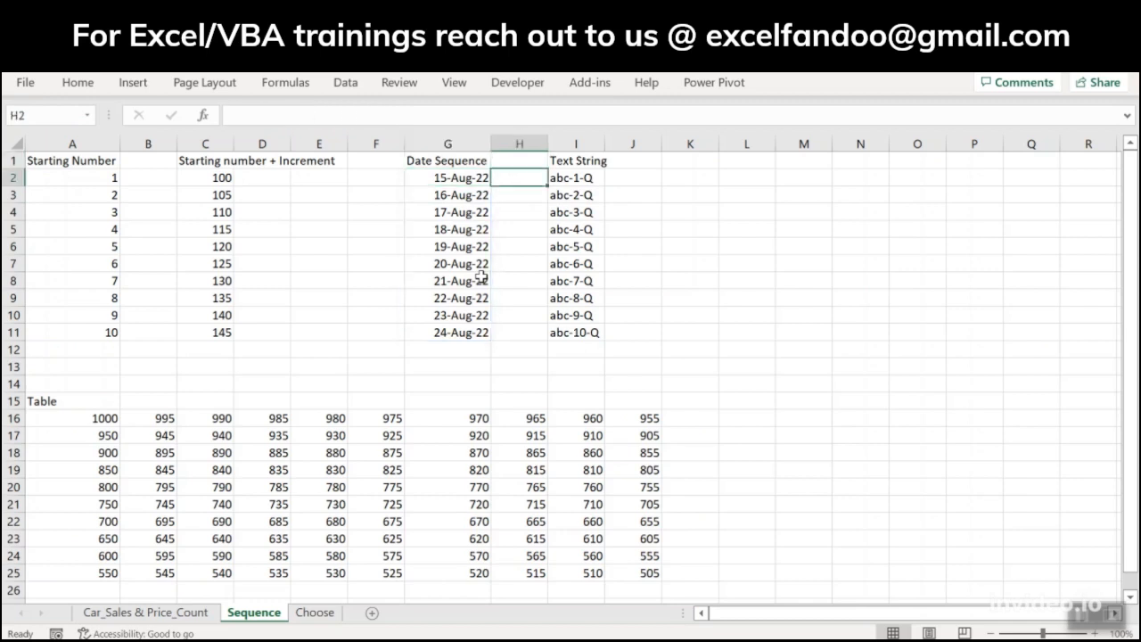
{"action": "key", "text": "Right"}
{"action": "key", "text": "Left"}
{"action": "key", "text": "Right"}
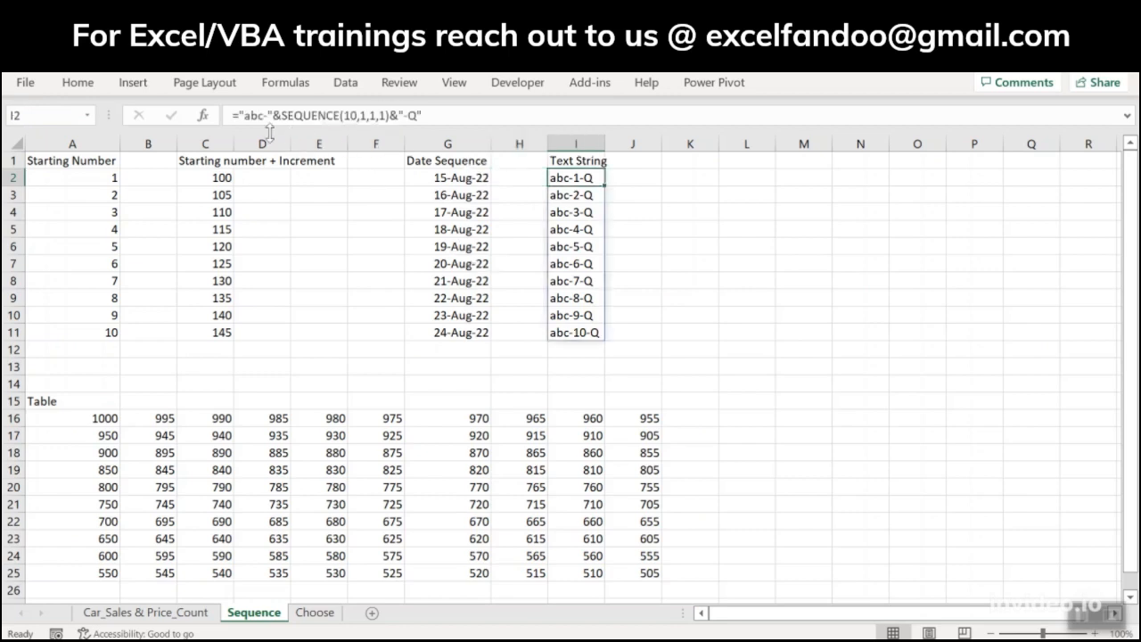
{"action": "left_click_drag", "start_coordinate": [274, 115], "coordinate": [242, 113]}
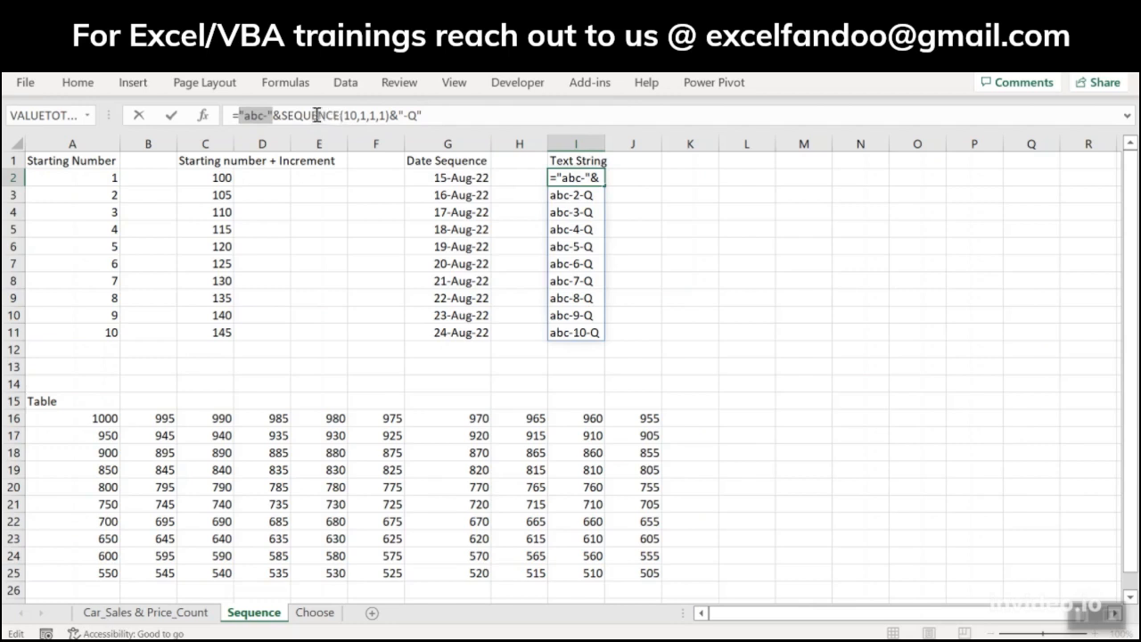
{"action": "left_click", "coordinate": [406, 116]}
{"action": "type", "text": "-"}
{"action": "left_click_drag", "start_coordinate": [443, 115], "coordinate": [399, 116]}
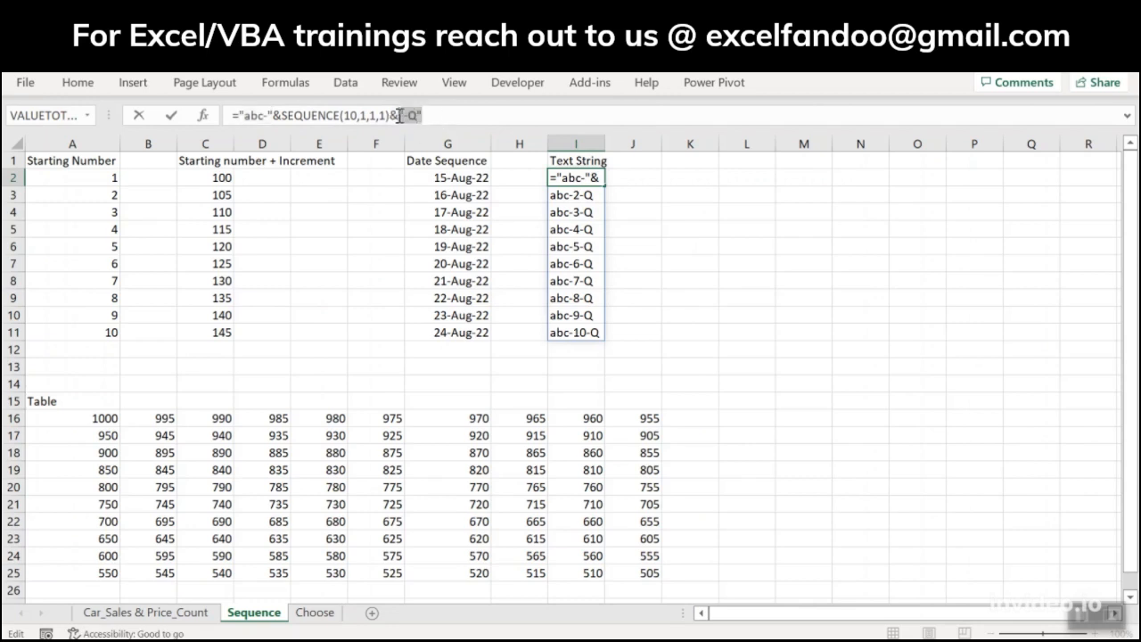
{"action": "left_click", "coordinate": [433, 116]}
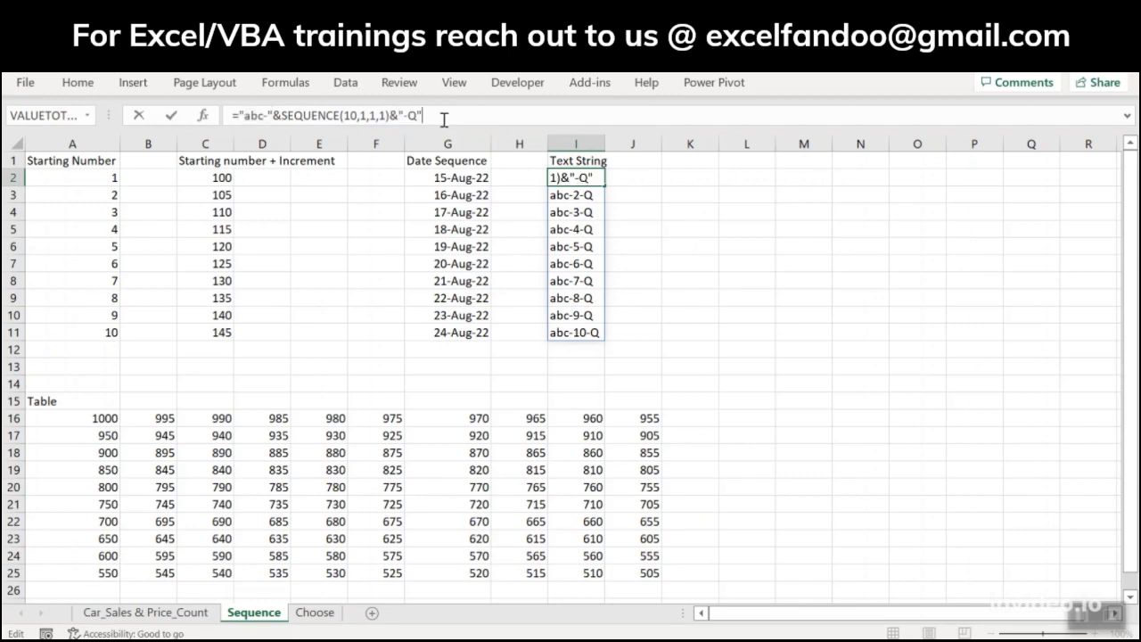
{"action": "key", "text": "ctrl+Return"}
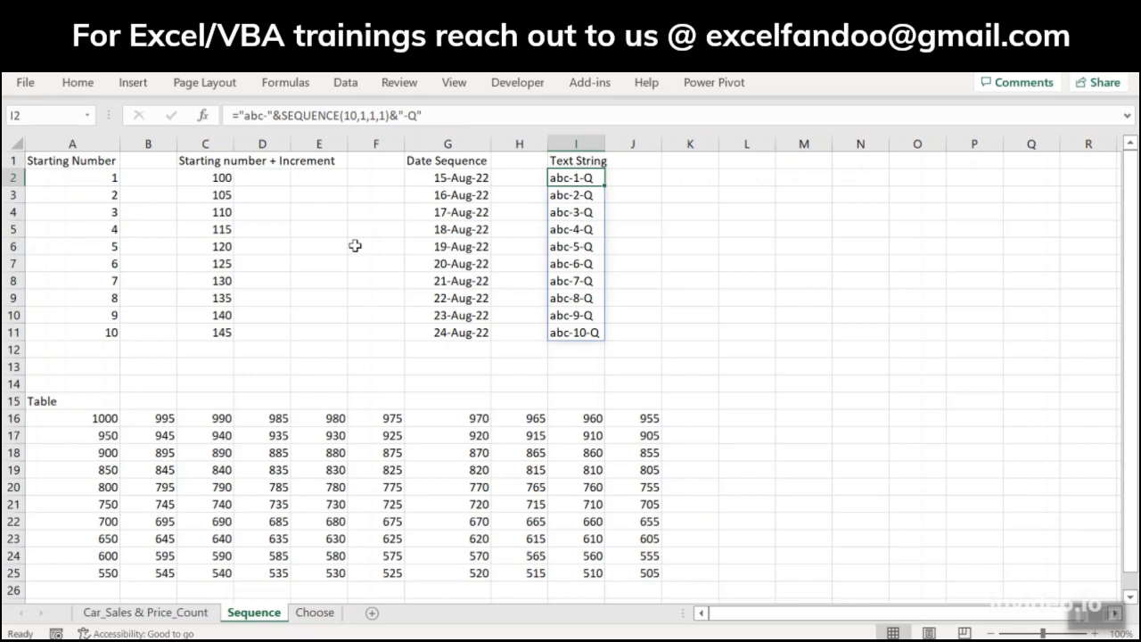
Step: Enter =SEQUENCE(10,10,1000,-5) in A16 to build a 10-by-10 table descending from 1000 in steps of 5
{"action": "left_click", "coordinate": [93, 417]}
{"action": "type", "text": "=seq"}
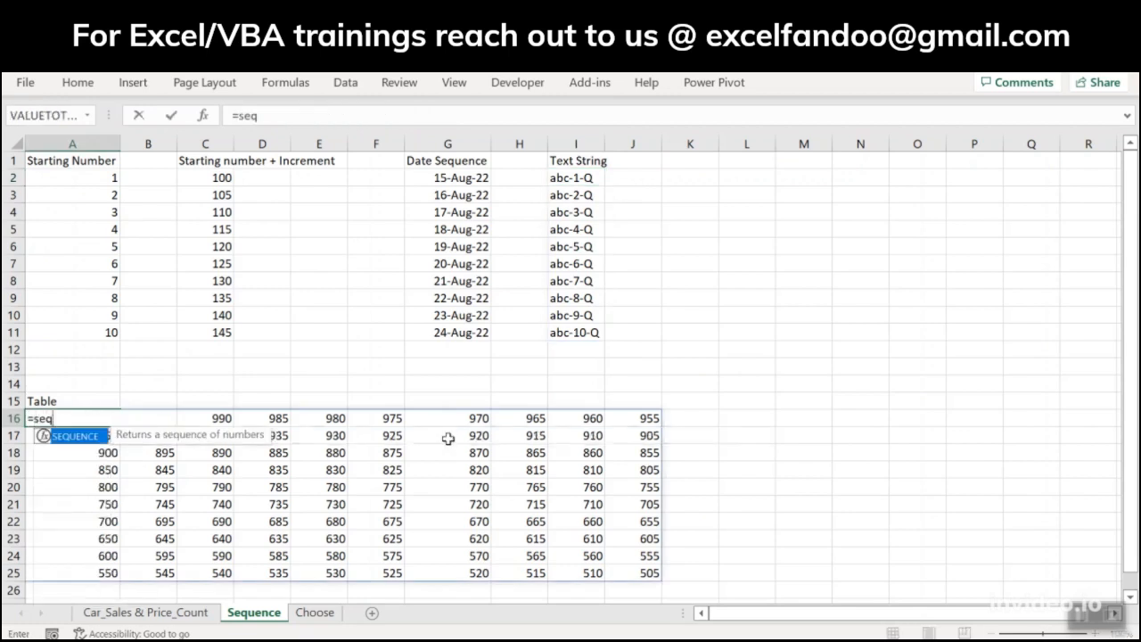
{"action": "key", "text": "Tab"}
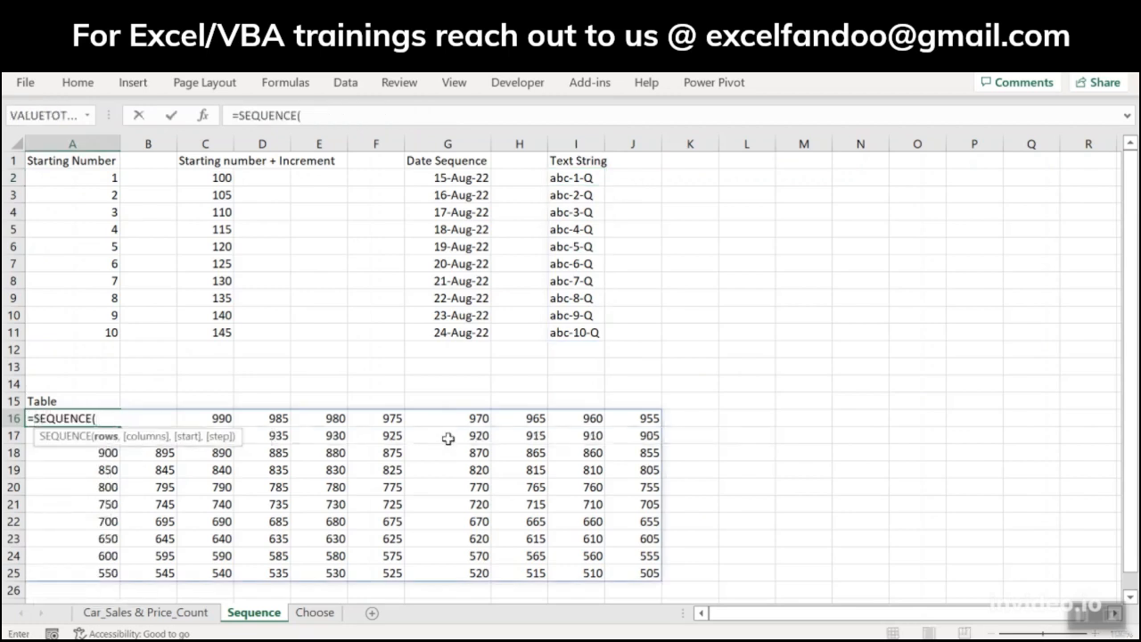
{"action": "type", "text": "10,10,"}
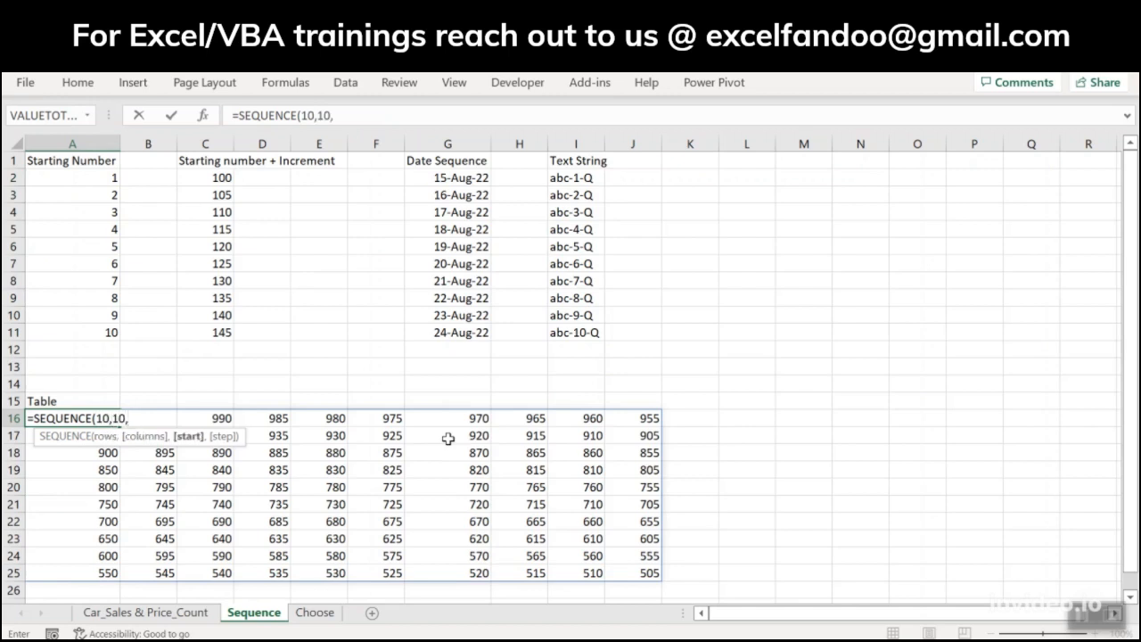
{"action": "type", "text": "1000,"}
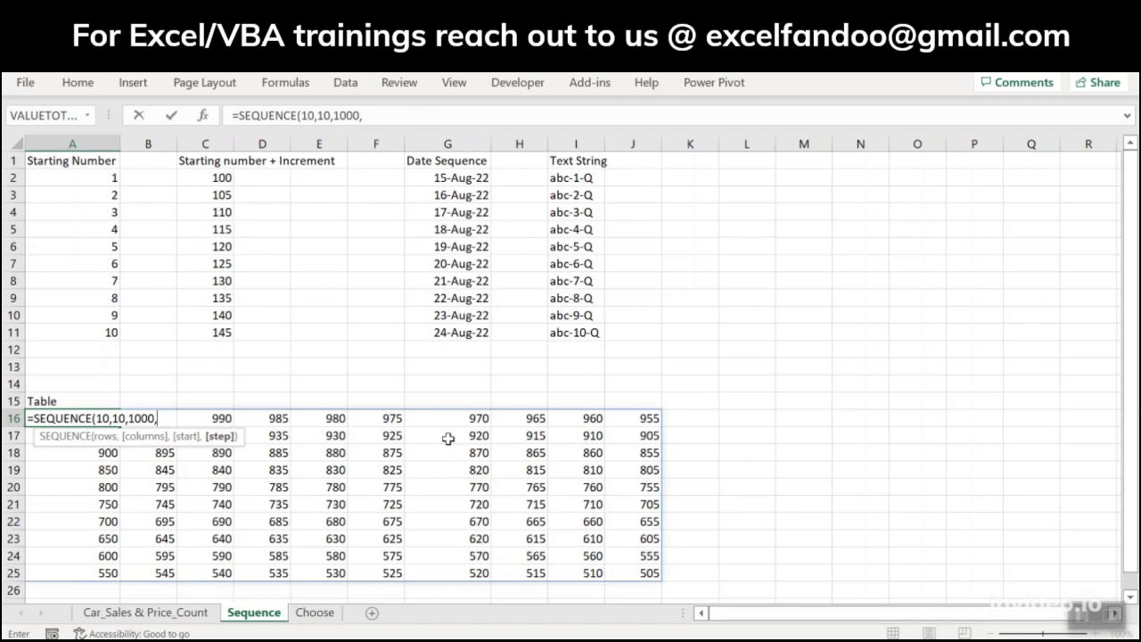
{"action": "type", "text": "-5)"}
{"action": "key", "text": "Return"}
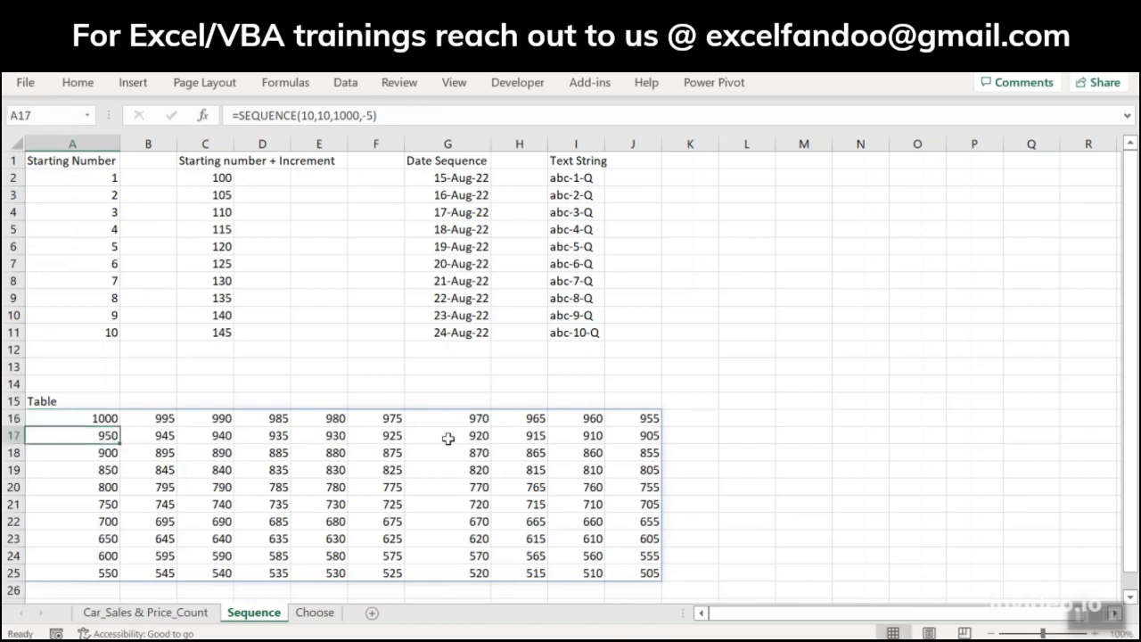
Step: Examine the descending SEQUENCE table from its starting cell A16 along the first row and at its last cell J25
{"action": "key", "text": "Up"}
{"action": "key", "text": "Right"}
{"action": "key", "text": "Left"}
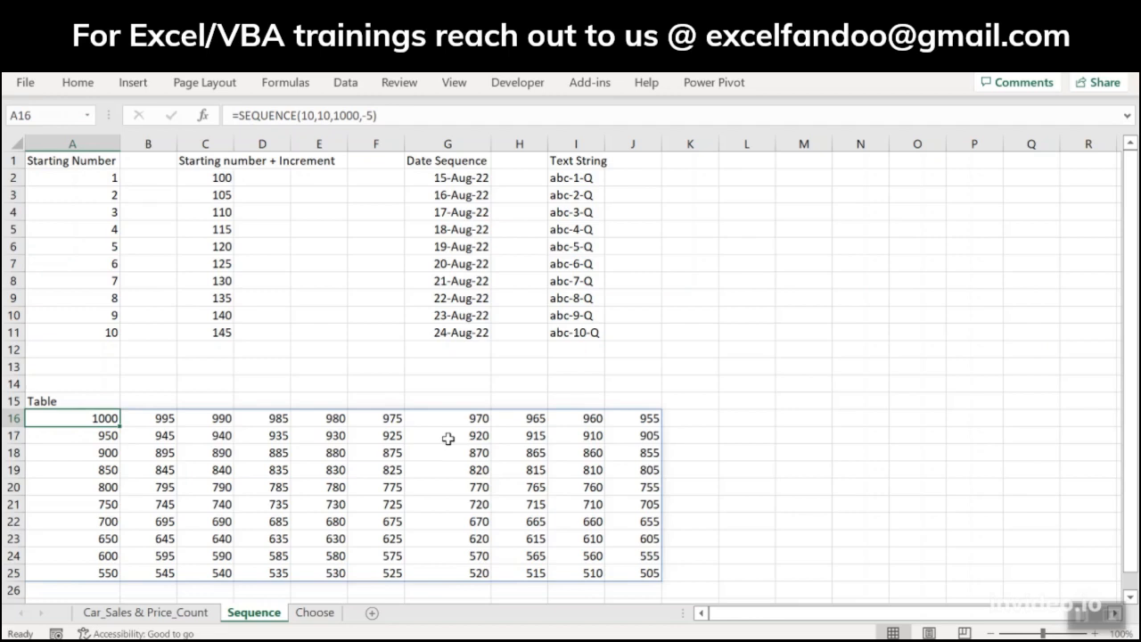
{"action": "key", "text": "Right"}
{"action": "key", "text": "Left"}
{"action": "key", "text": "Right"}
{"action": "key", "text": "Right"}
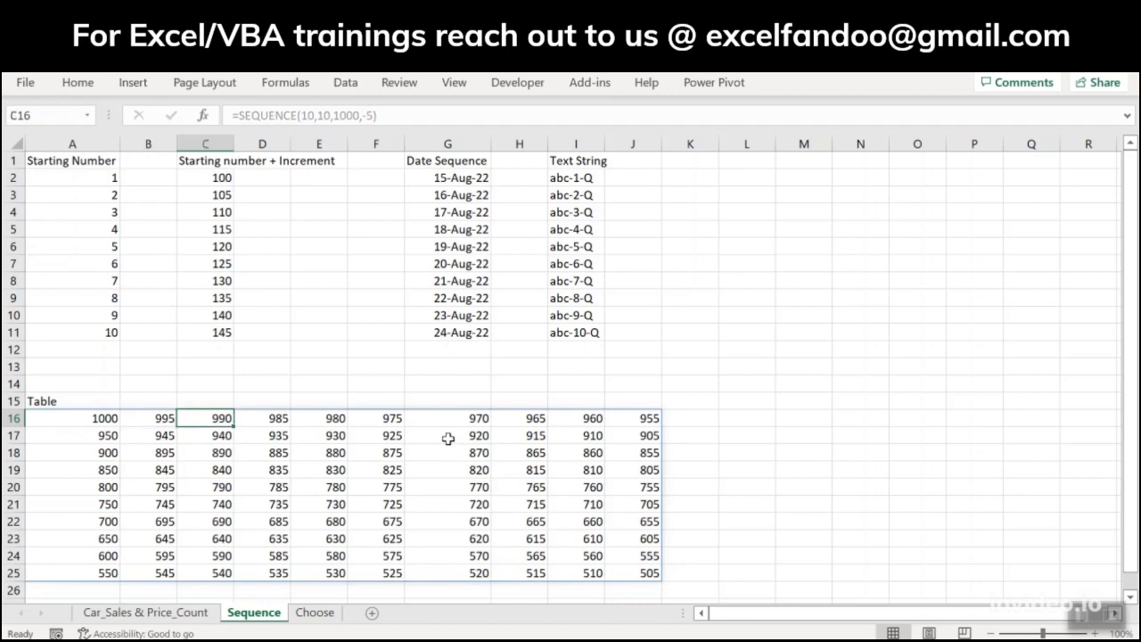
{"action": "left_click", "coordinate": [647, 570]}
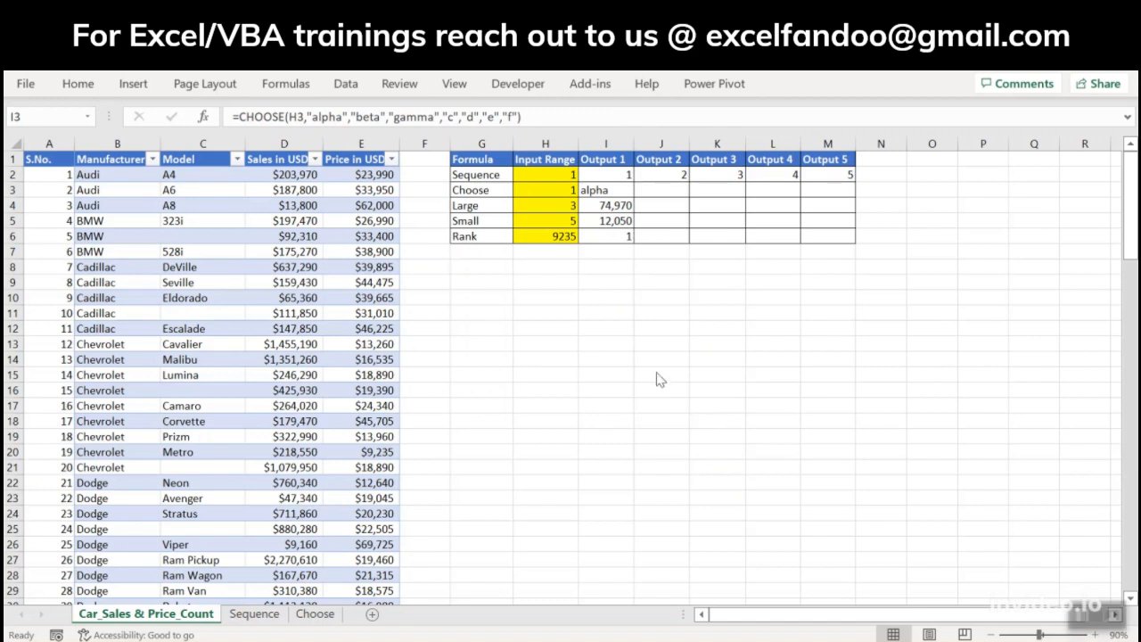
Step: Examine the CHOOSE formula in I3 of the Car_Sales & Price_Count sheet, including its H3 index and list of text values
{"action": "left_click", "coordinate": [568, 190]}
{"action": "key", "text": "Right"}
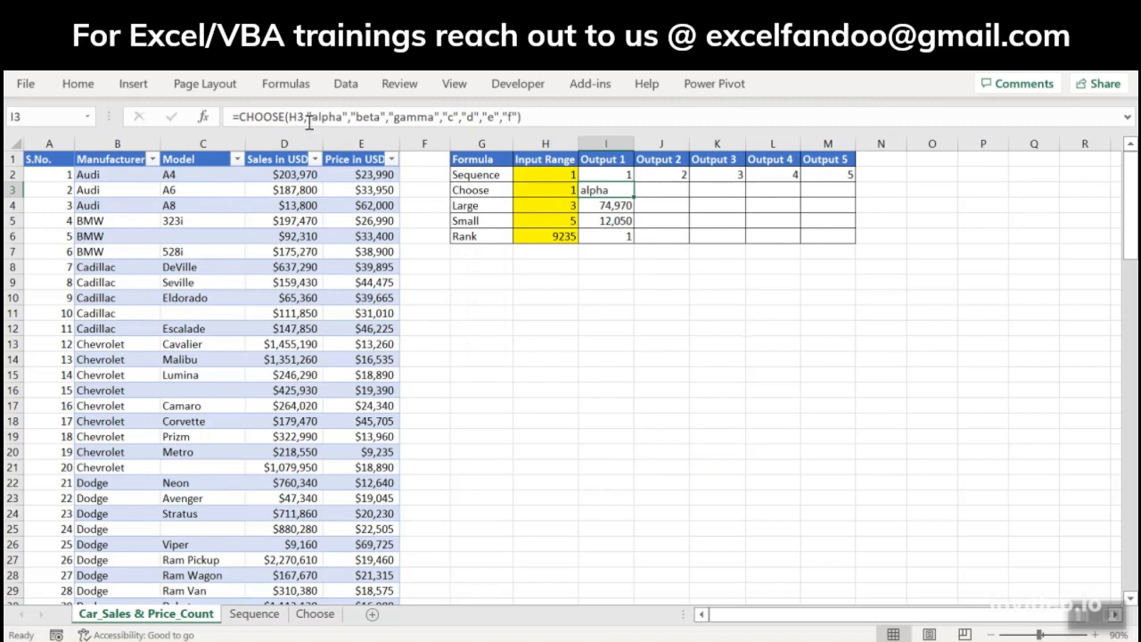
{"action": "left_click_drag", "start_coordinate": [306, 118], "coordinate": [519, 121]}
{"action": "left_click", "coordinate": [339, 118]}
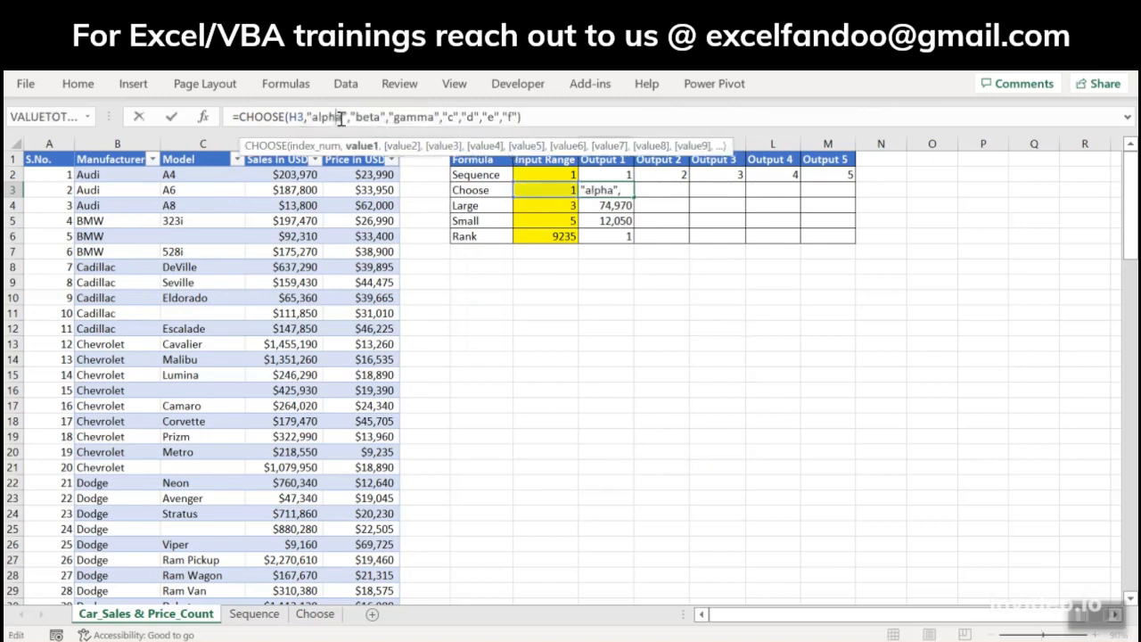
{"action": "left_click", "coordinate": [361, 117]}
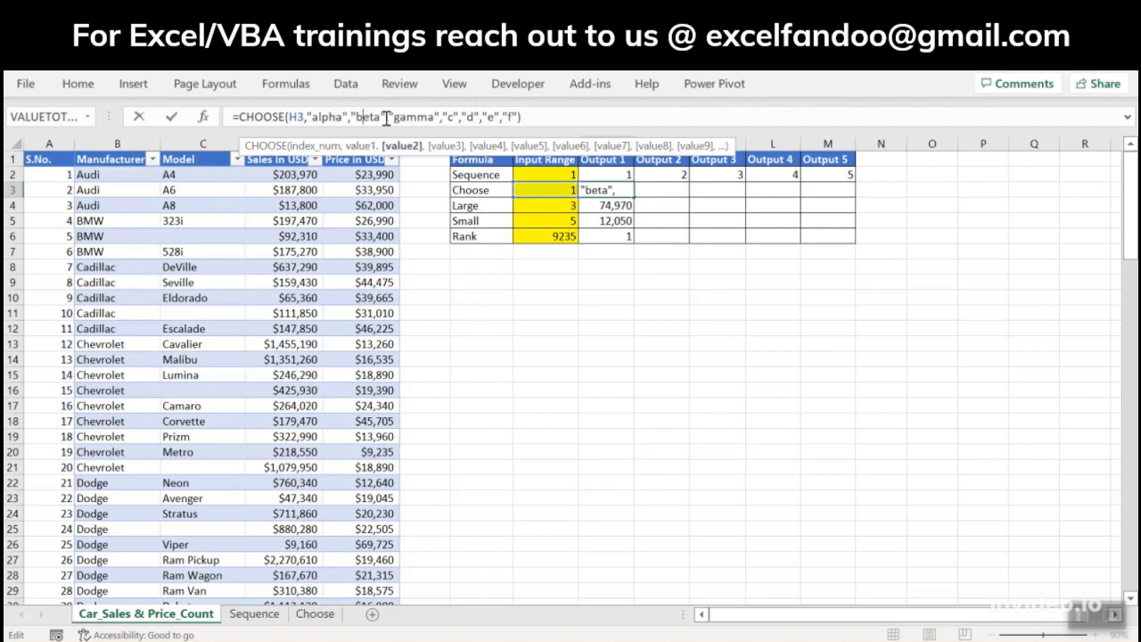
{"action": "double_click", "coordinate": [405, 117]}
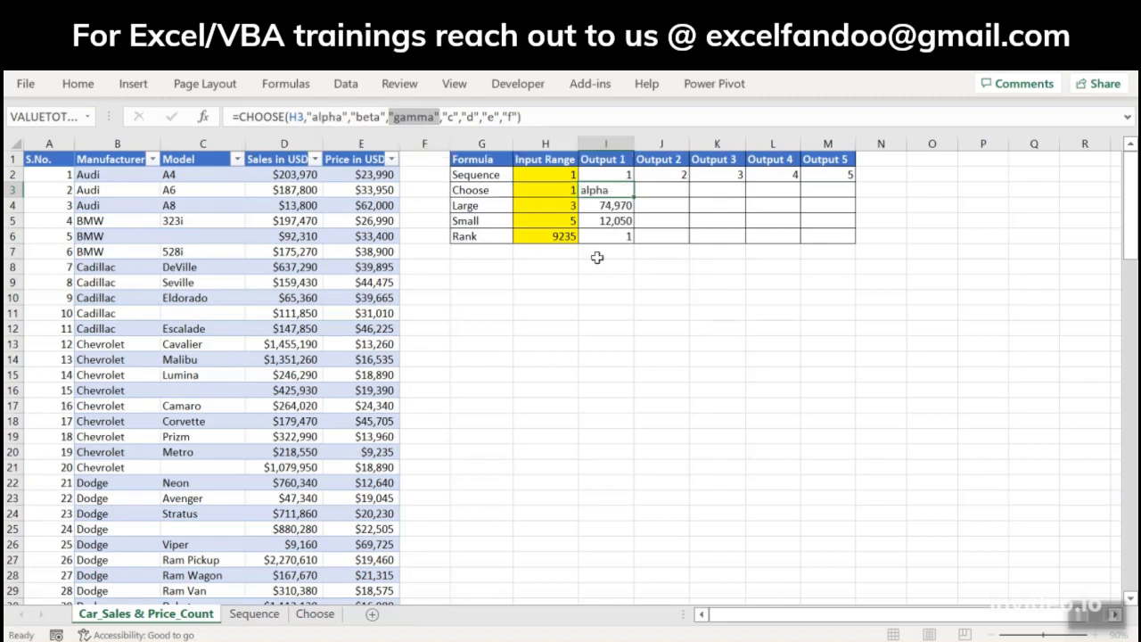
{"action": "key", "text": "Escape"}
Step: Replace the formula in I3 with =CHOOSE(H3,"red","blue","yellow","pink","white")
{"action": "type", "text": "=choose"}
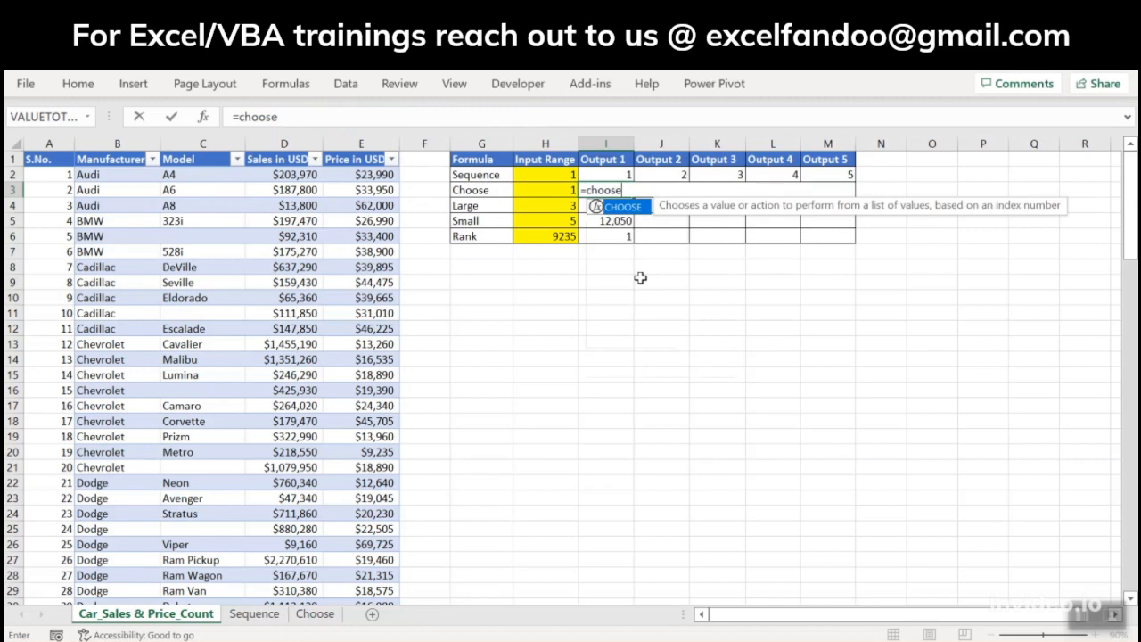
{"action": "key", "text": "Tab"}
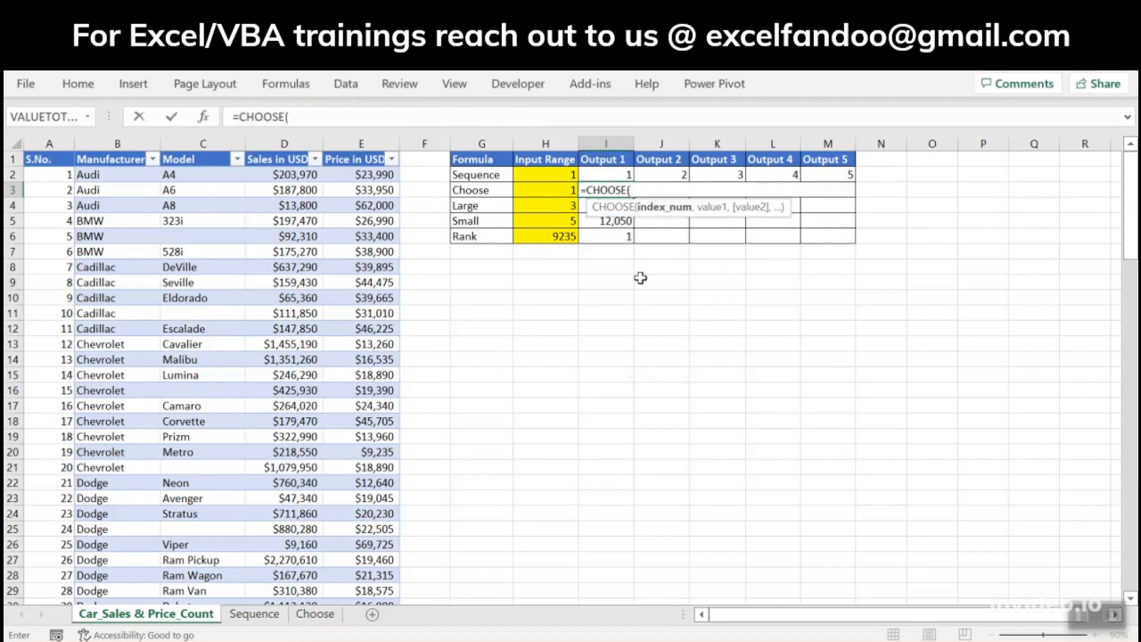
{"action": "key", "text": "Left"}
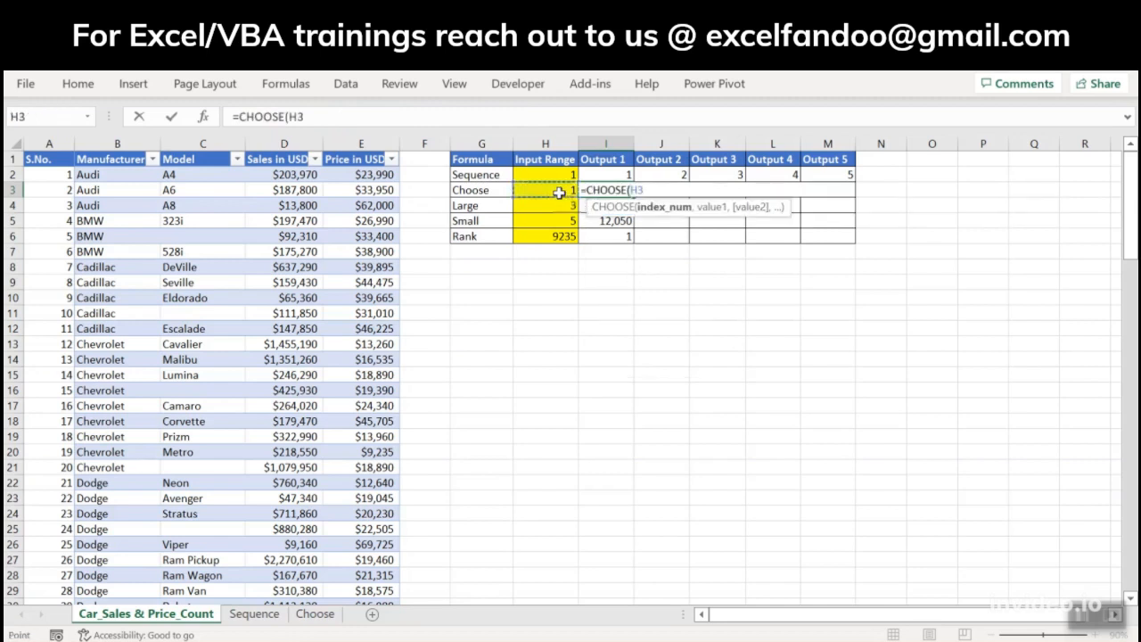
{"action": "type", "text": ","}
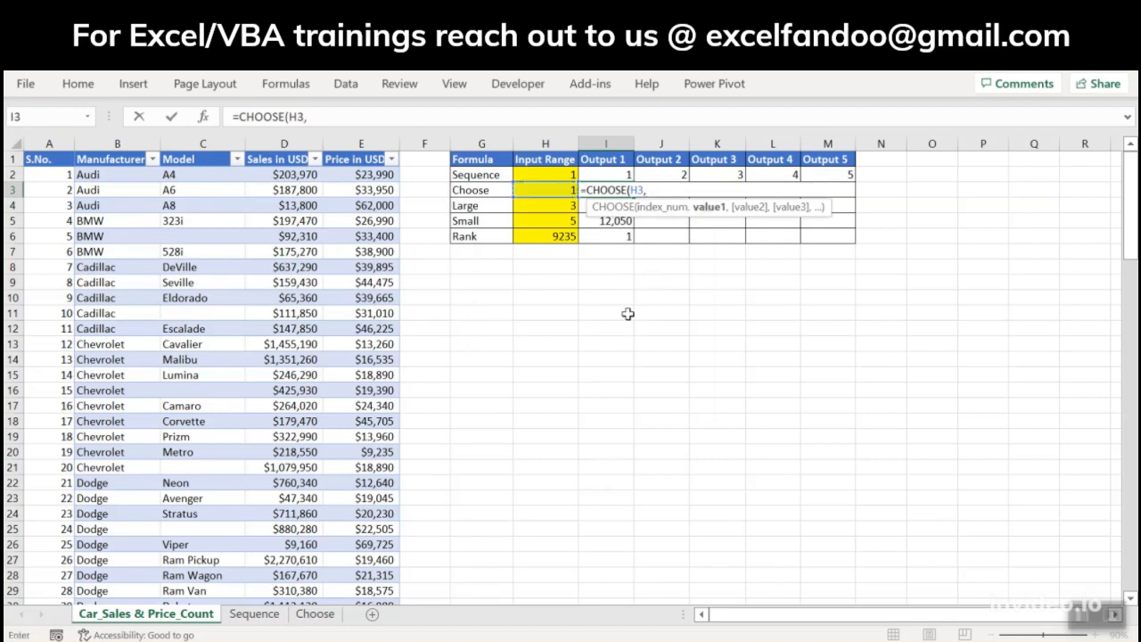
{"action": "type", "text": "\"red\","}
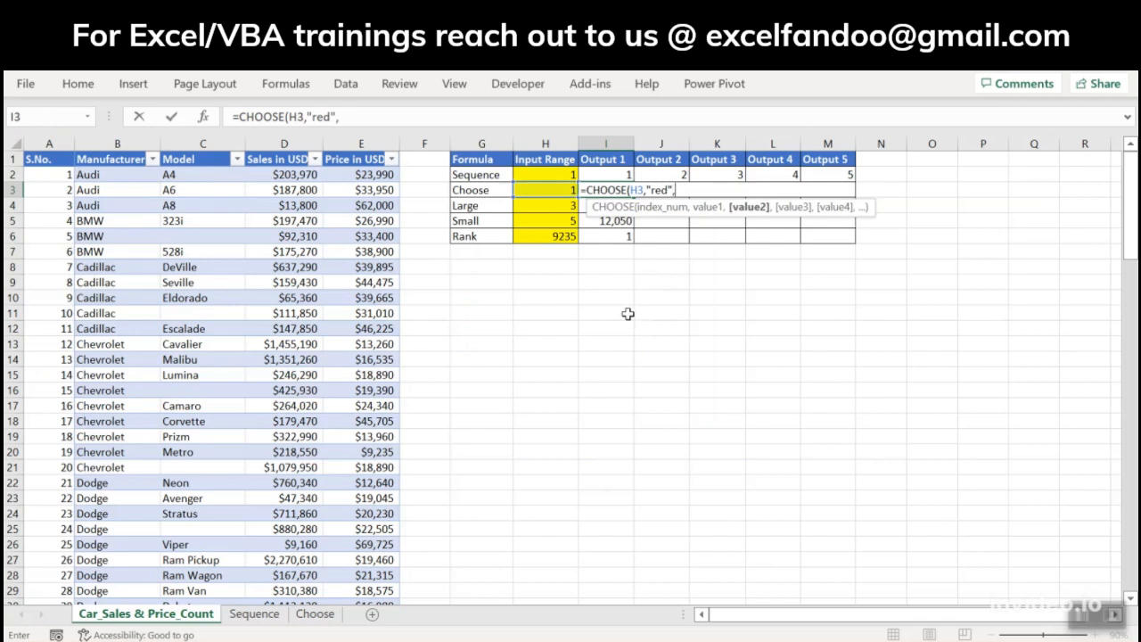
{"action": "type", "text": "\"bule\",\"ye"}
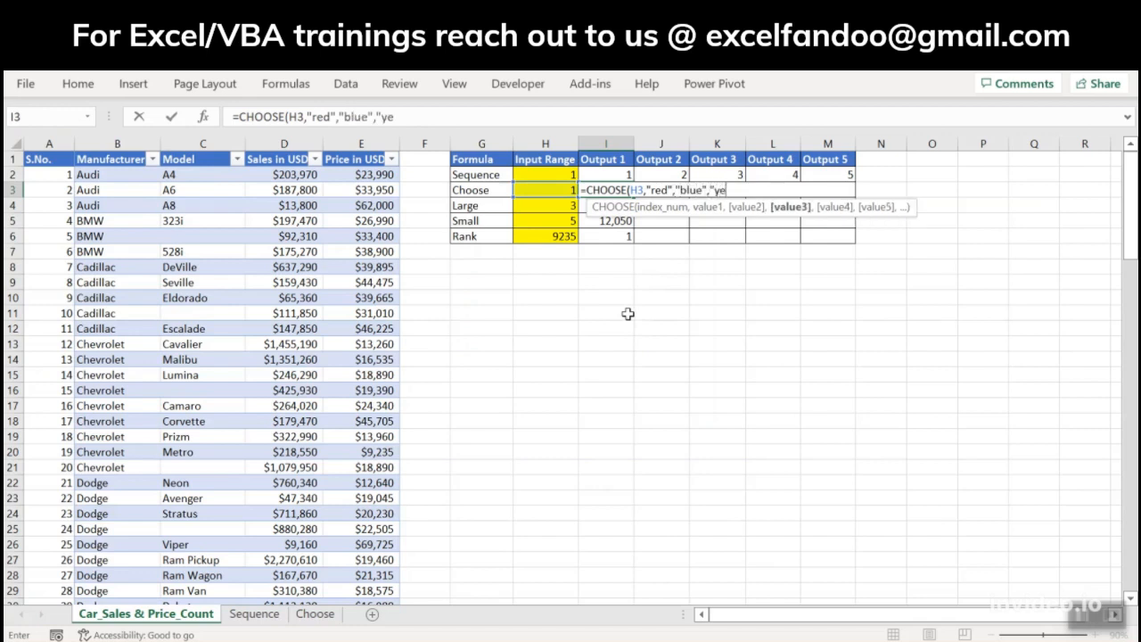
{"action": "type", "text": "llow\",\"pin"}
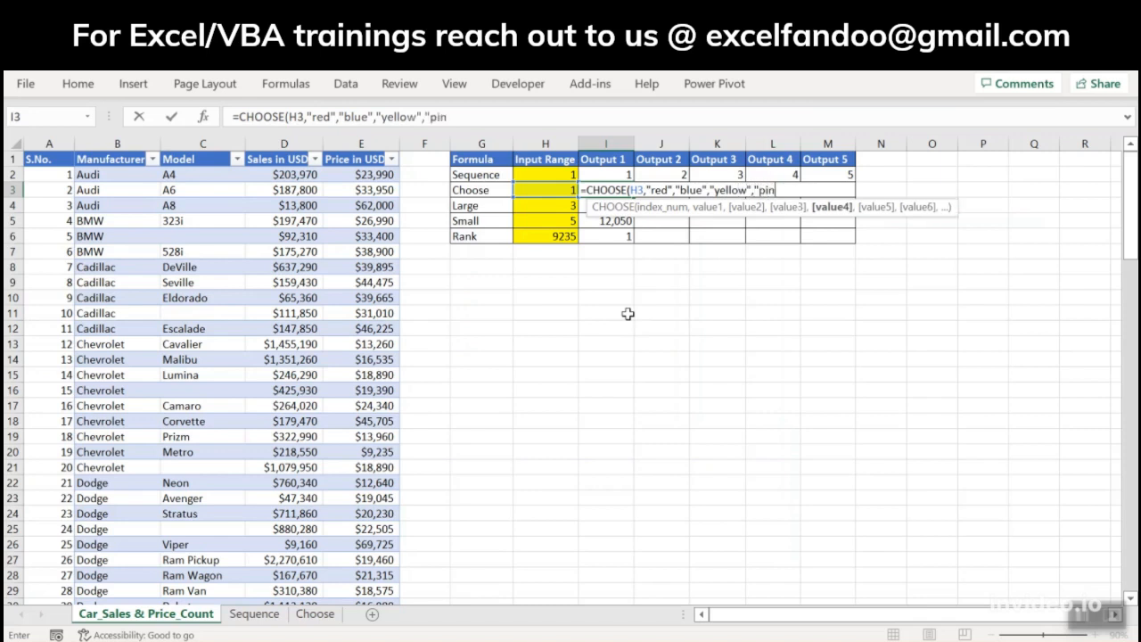
{"action": "type", "text": "k\","}
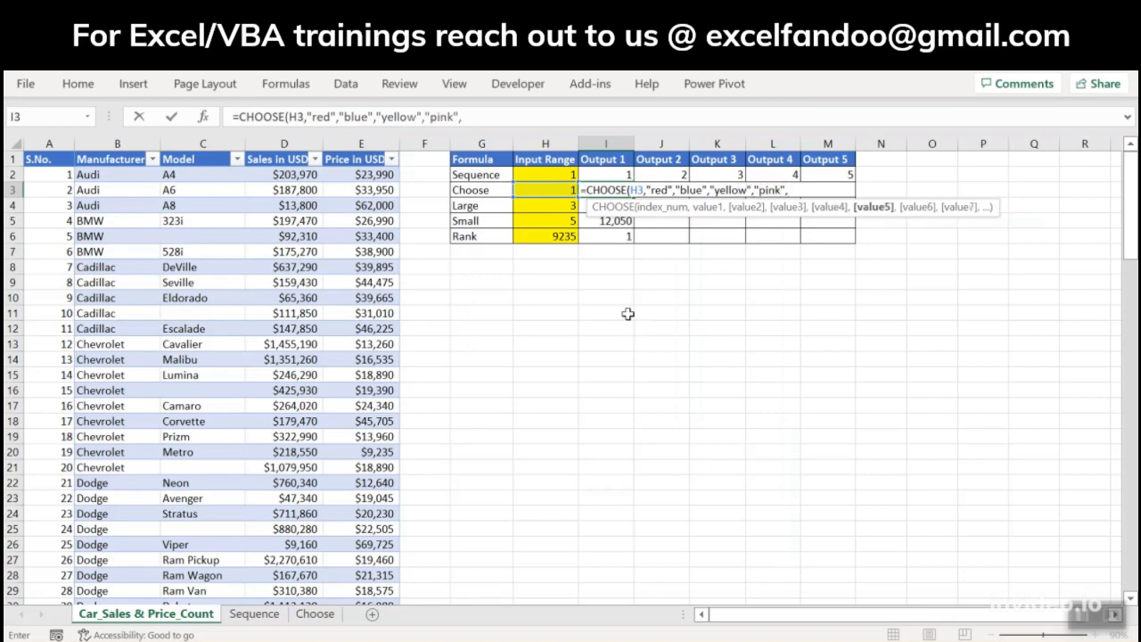
{"action": "type", "text": "\"white\")"}
{"action": "key", "text": "Return"}
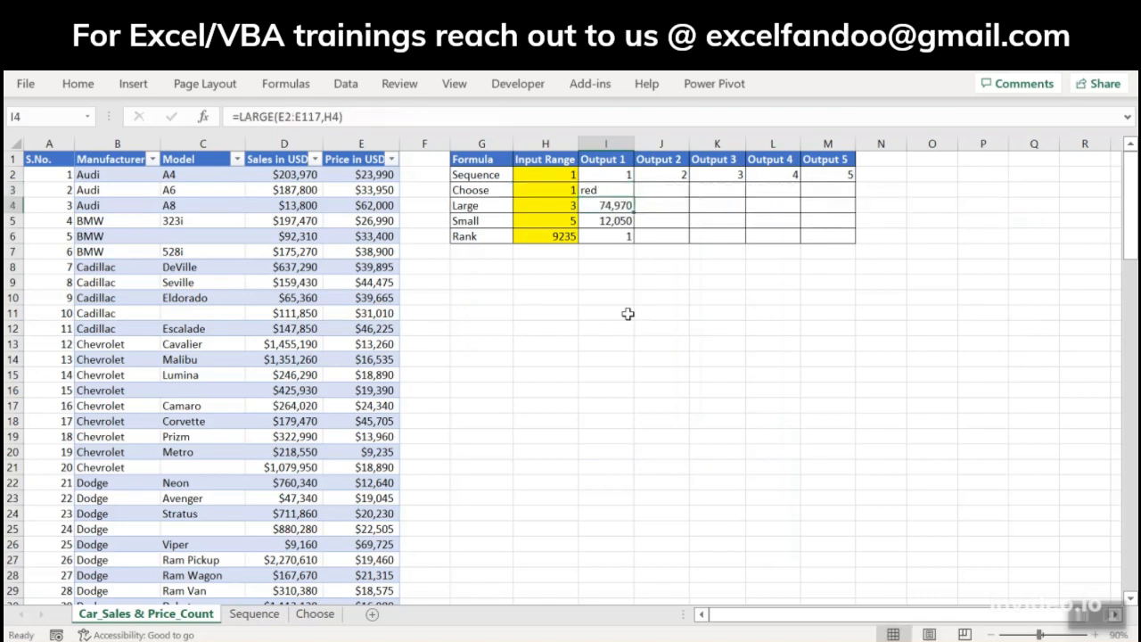
Step: Set the Choose input in H3 to 3 and check the corresponding value argument in the I3 formula
{"action": "key", "text": "Up"}
{"action": "left_click", "coordinate": [571, 193]}
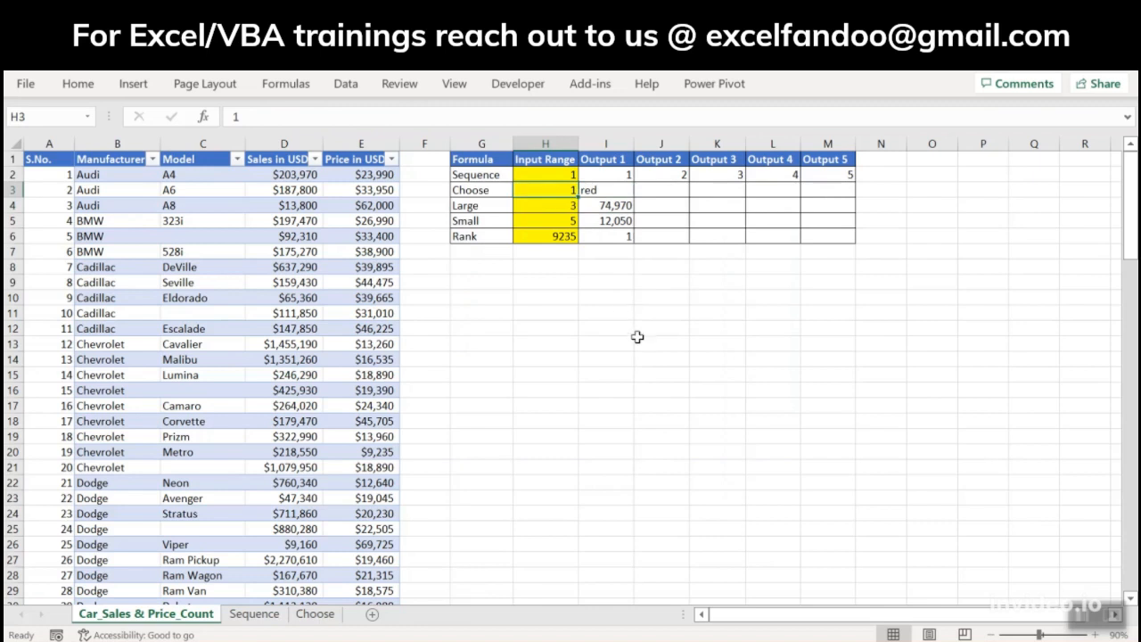
{"action": "key", "text": "Right"}
{"action": "key", "text": "Left"}
{"action": "type", "text": "3"}
{"action": "key", "text": "Return"}
{"action": "key", "text": "Up"}
{"action": "key", "text": "Right"}
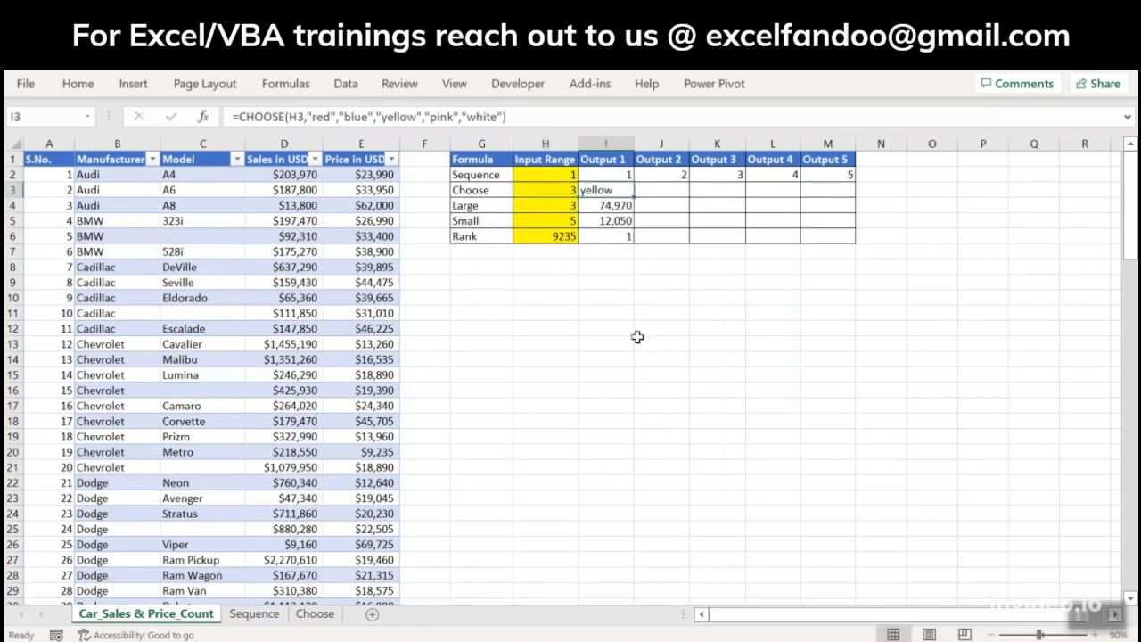
{"action": "double_click", "coordinate": [395, 117]}
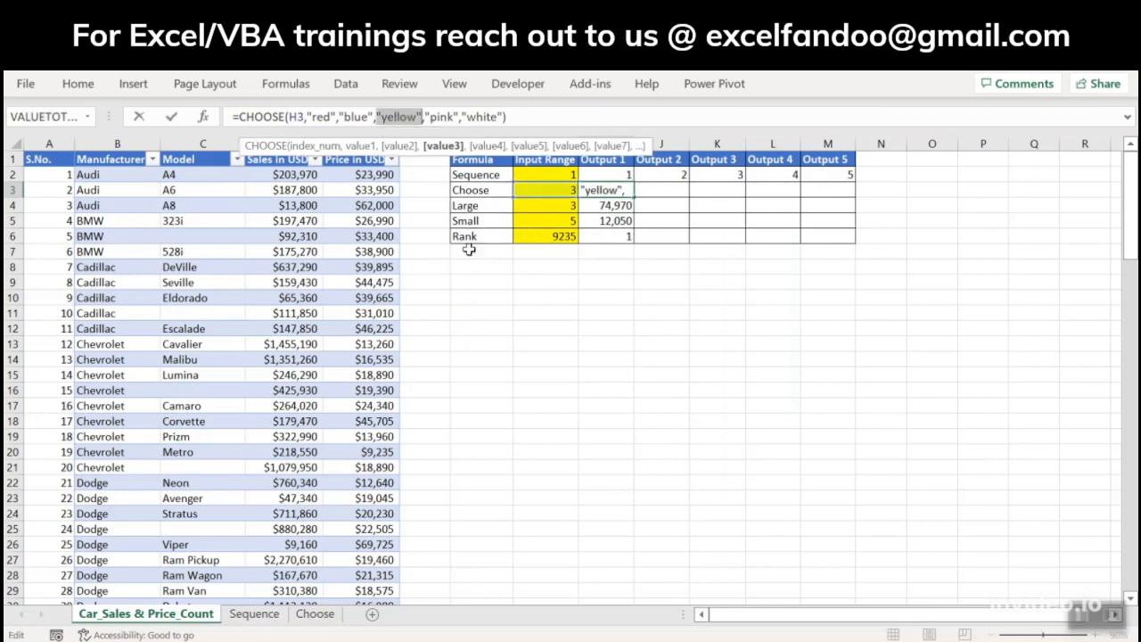
{"action": "key", "text": "Escape"}
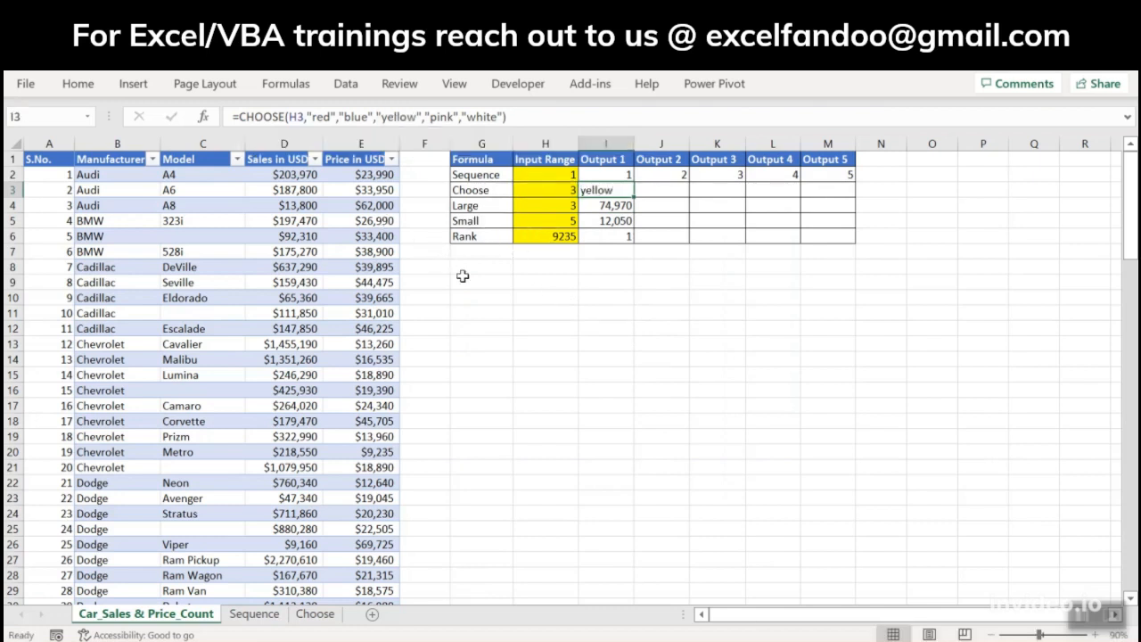
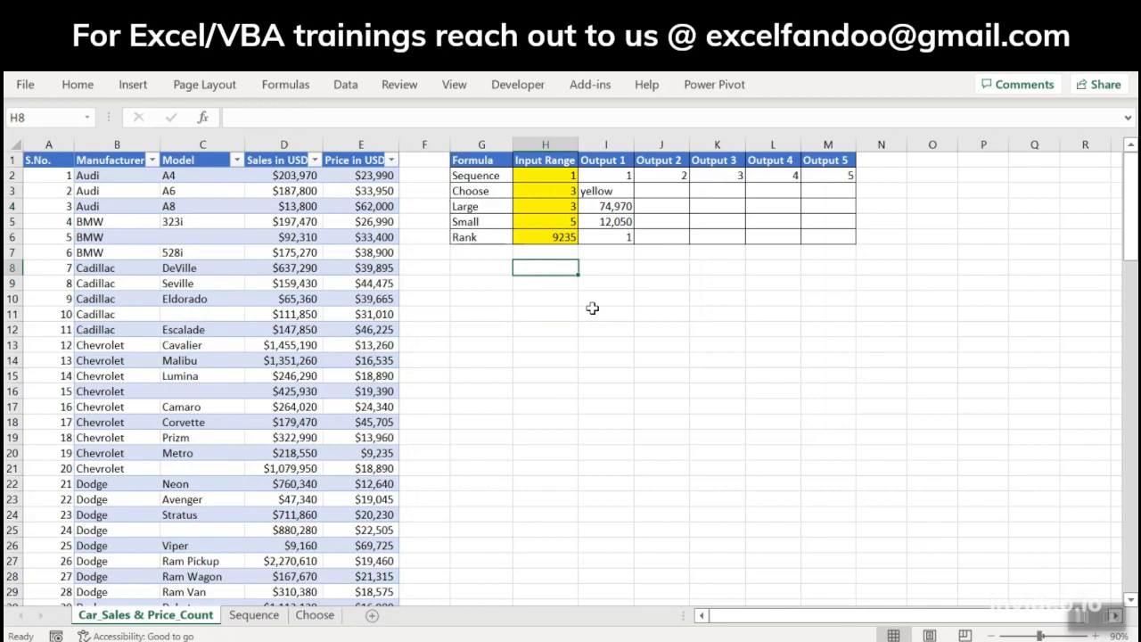
Step: Enter =MAX(E2:E117) in I8 to return the highest value in the Price in USD column
{"action": "left_click", "coordinate": [606, 270]}
{"action": "type", "text": "=max"}
{"action": "key", "text": "Tab"}
{"action": "key", "text": "Left"}
{"action": "key", "text": "Left"}
{"action": "key", "text": "Left"}
{"action": "key", "text": "Left"}
{"action": "key", "text": "ctrl+Up"}
{"action": "key", "text": "Down"}
{"action": "key", "text": "ctrl+shift+Down"}
{"action": "key", "text": "Return"}
Step: Examine the output formulas in column I, including LARGE in I4, alongside the MAX formula in I8
{"action": "key", "text": "Up"}
{"action": "key", "text": "Up"}
{"action": "key", "text": "Up"}
{"action": "key", "text": "Up"}
{"action": "key", "text": "Up"}
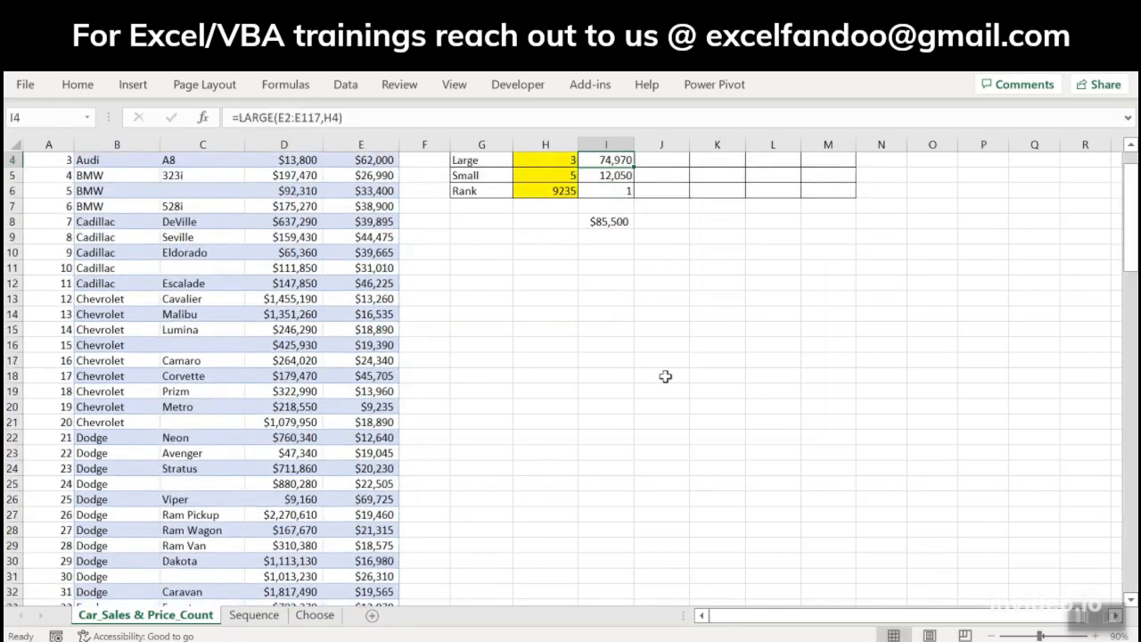
{"action": "key", "text": "Up"}
{"action": "key", "text": "Up"}
{"action": "key", "text": "Down"}
{"action": "key", "text": "Down"}
{"action": "key", "text": "Down"}
{"action": "key", "text": "Down"}
{"action": "key", "text": "Down"}
{"action": "key", "text": "Down"}
{"action": "key", "text": "Down"}
{"action": "key", "text": "Down"}
{"action": "key", "text": "Up"}
{"action": "key", "text": "Up"}
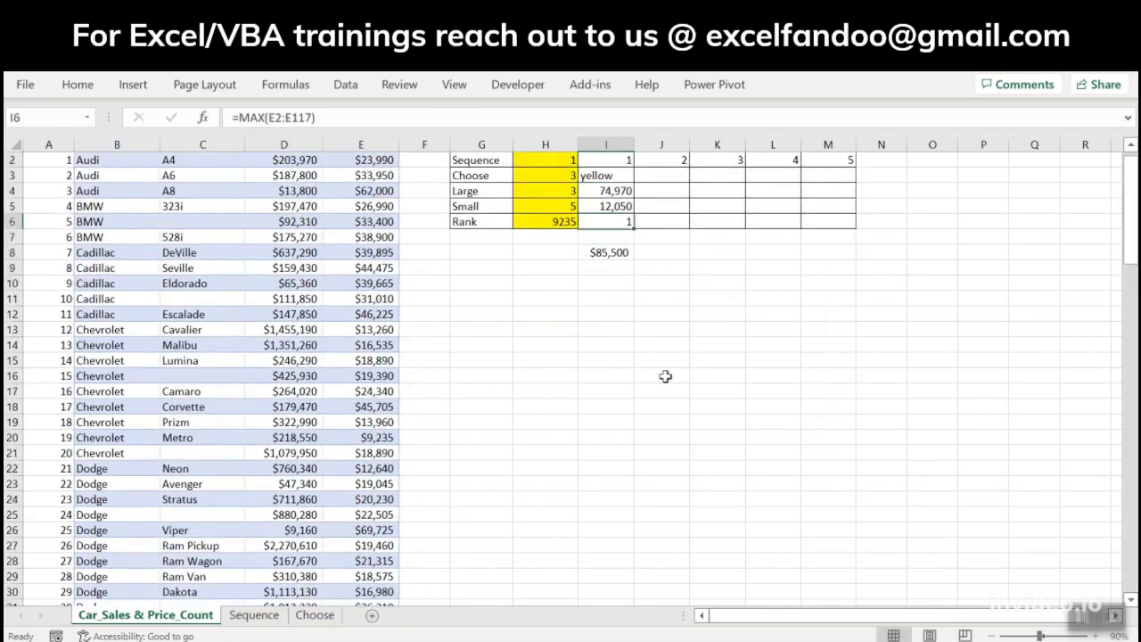
{"action": "key", "text": "Up"}
{"action": "key", "text": "Up"}
{"action": "key", "text": "Up"}
{"action": "key", "text": "Up"}
{"action": "key", "text": "Up"}
{"action": "key", "text": "Up"}
{"action": "key", "text": "Up"}
{"action": "key", "text": "Down"}
{"action": "key", "text": "Down"}
{"action": "key", "text": "Down"}
{"action": "key", "text": "Down"}
{"action": "key", "text": "Down"}
{"action": "key", "text": "Down"}
{"action": "key", "text": "Down"}
{"action": "key", "text": "Down"}
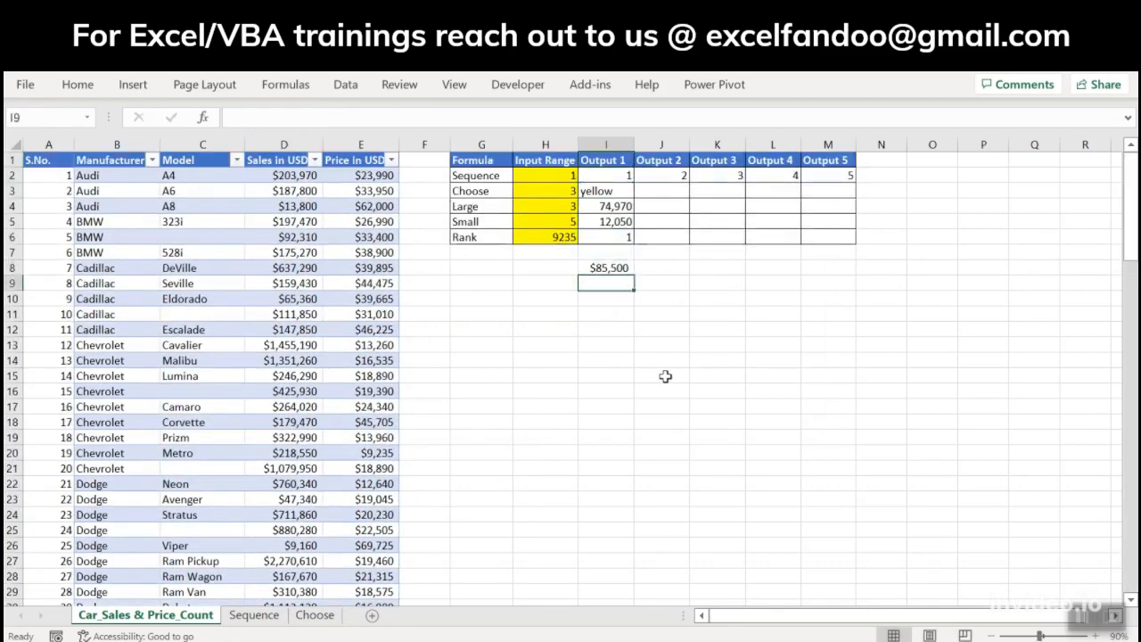
Step: Enter =LARGE(E2:E117,1) in I9 to return the largest price
{"action": "type", "text": "=l"}
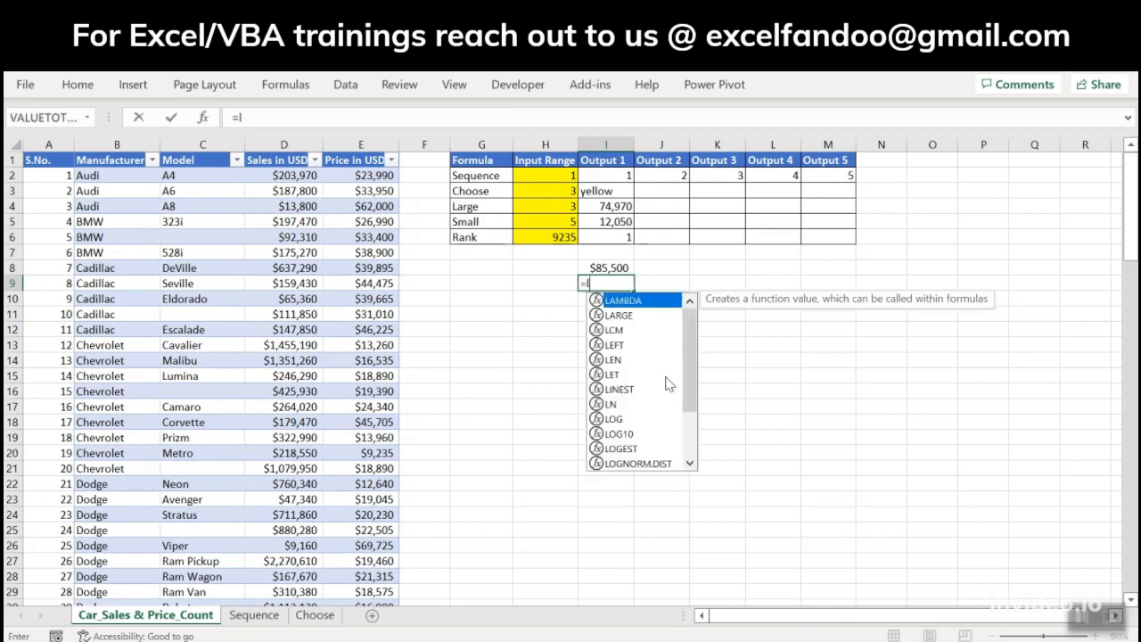
{"action": "type", "text": "ar"}
{"action": "key", "text": "Tab"}
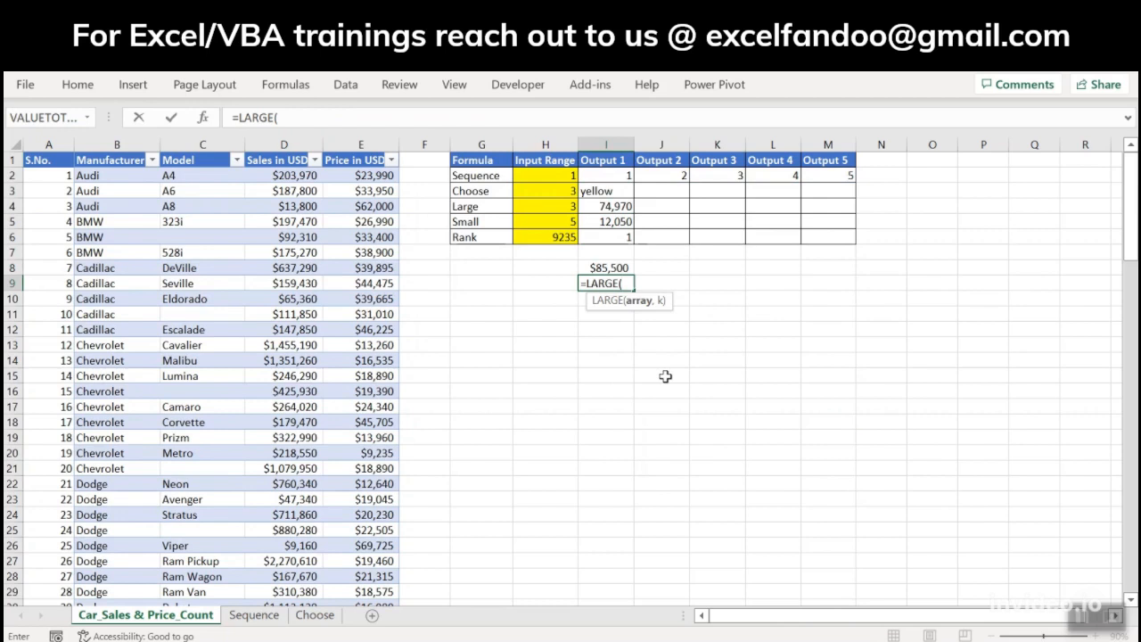
{"action": "left_click", "coordinate": [370, 183]}
{"action": "key", "text": "ctrl+shift+Down"}
{"action": "type", "text": ","}
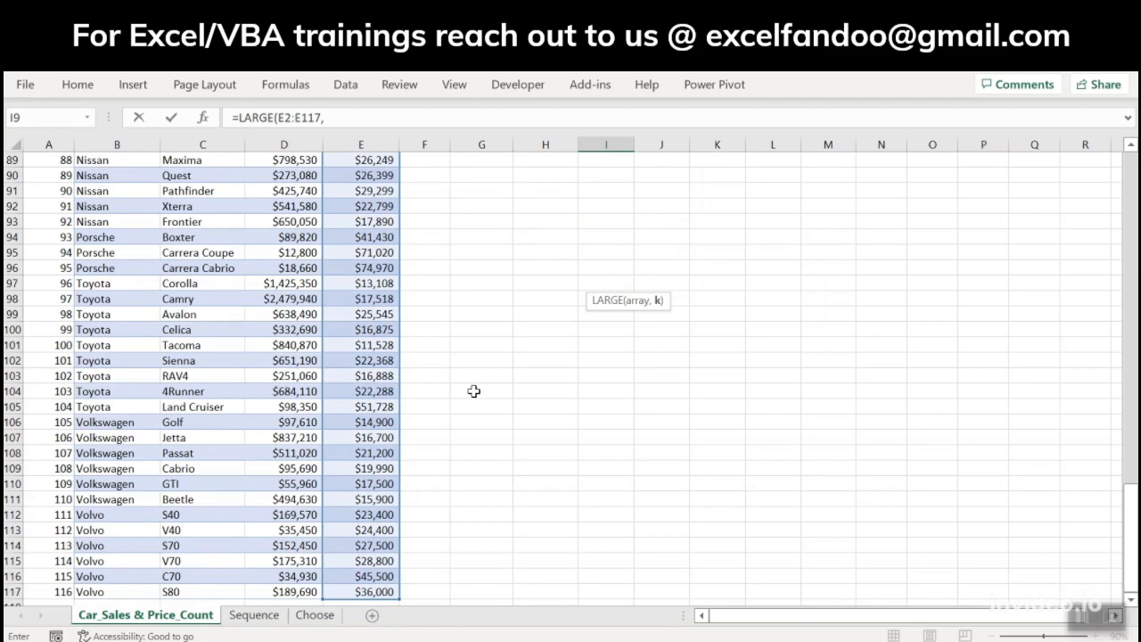
{"action": "type", "text": "1)"}
{"action": "key", "text": "Return"}
Step: Format I9 as a number with a thousands separator and two decimals
{"action": "key", "text": "Up"}
{"action": "key", "text": "Up"}
{"action": "key", "text": "Up"}
{"action": "key", "text": "Up"}
{"action": "key", "text": "Down"}
{"action": "key", "text": "Down"}
{"action": "key", "text": "Down"}
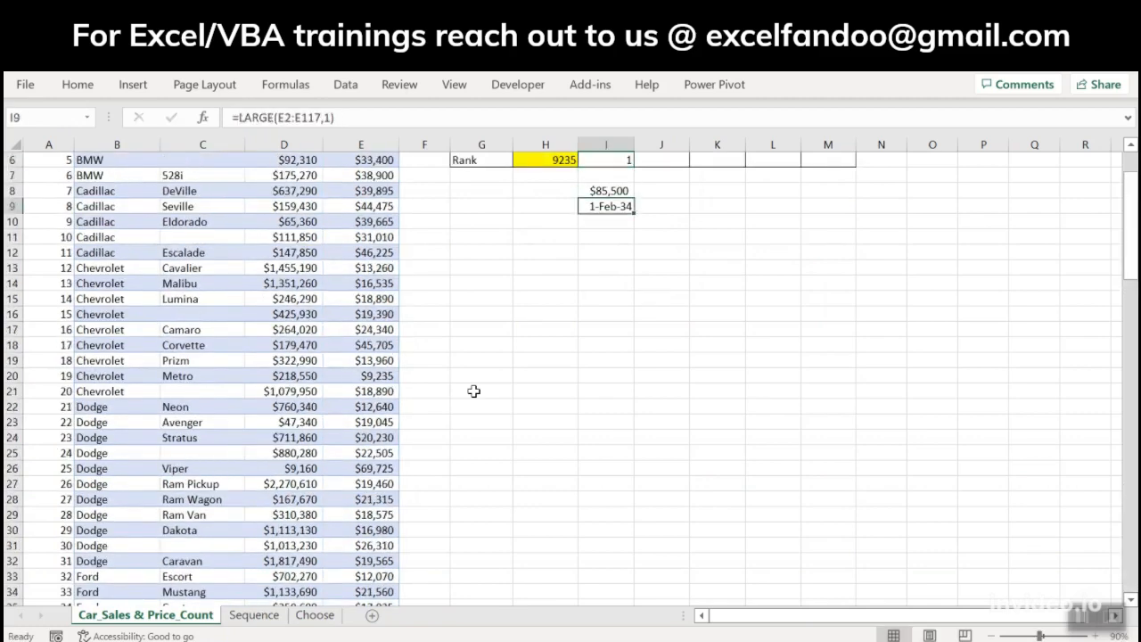
{"action": "key", "text": "ctrl+shift+1"}
{"action": "key", "text": "Up"}
{"action": "key", "text": "Up"}
{"action": "key", "text": "Up"}
{"action": "key", "text": "Down"}
{"action": "key", "text": "Down"}
{"action": "key", "text": "Down"}
{"action": "key", "text": "Down"}
Step: Enter =LARGE(E2:E117,3) in I10 to return the third largest price
{"action": "type", "text": "="}
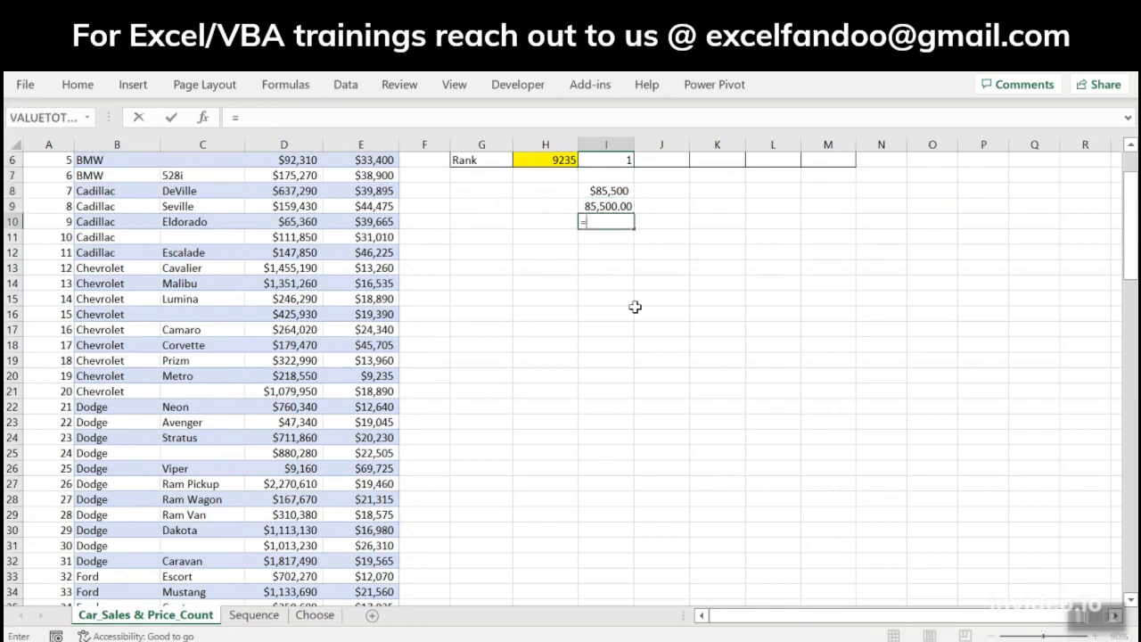
{"action": "type", "text": "large"}
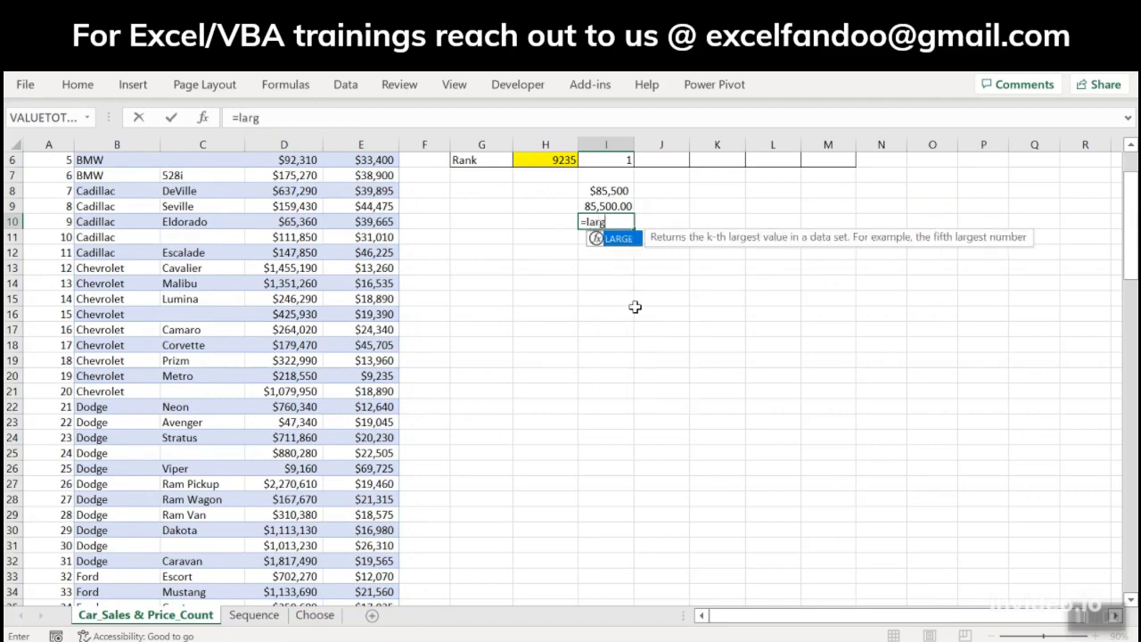
{"action": "key", "text": "Tab"}
{"action": "key", "text": "Left"}
{"action": "key", "text": "Left"}
{"action": "key", "text": "Left"}
{"action": "key", "text": "Left"}
{"action": "key", "text": "ctrl+Up"}
{"action": "key", "text": "Down"}
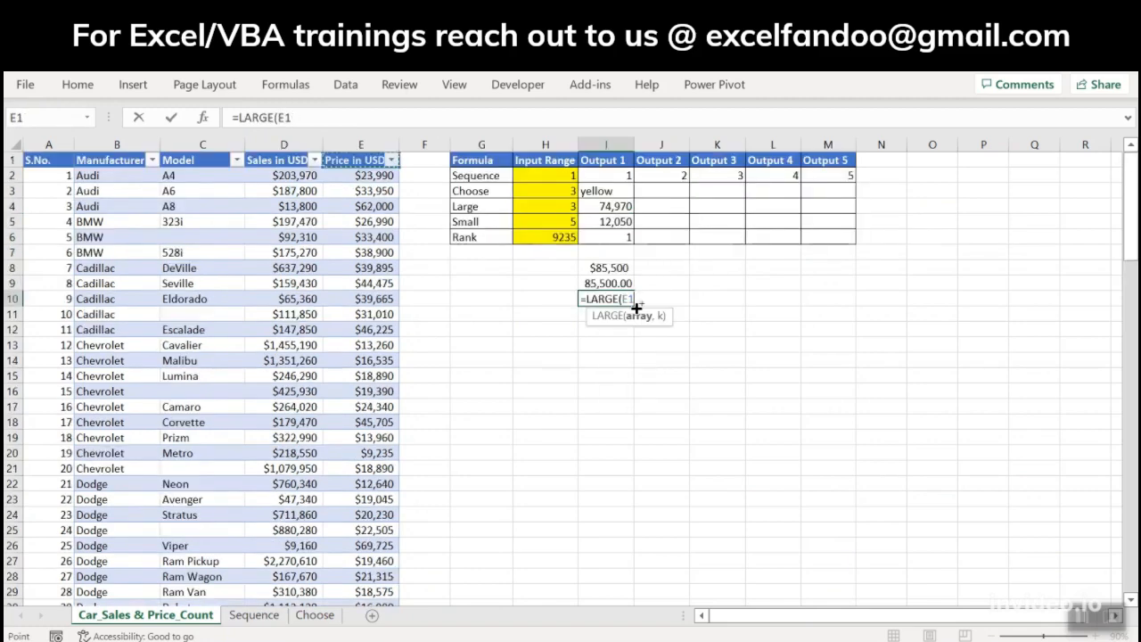
{"action": "key", "text": "ctrl+shift+Down"}
{"action": "type", "text": ",3"}
{"action": "key", "text": "Return"}
Step: Apply the currency format of I8 to the LARGE results in I9 and I10
{"action": "key", "text": "Up"}
{"action": "key", "text": "Up"}
{"action": "key", "text": "Up"}
{"action": "key", "text": "Up"}
{"action": "key", "text": "Up"}
{"action": "key", "text": "Down"}
{"action": "key", "text": "Down"}
{"action": "key", "text": "Down"}
{"action": "key", "text": "Down"}
{"action": "key", "text": "ctrl+shift+1"}
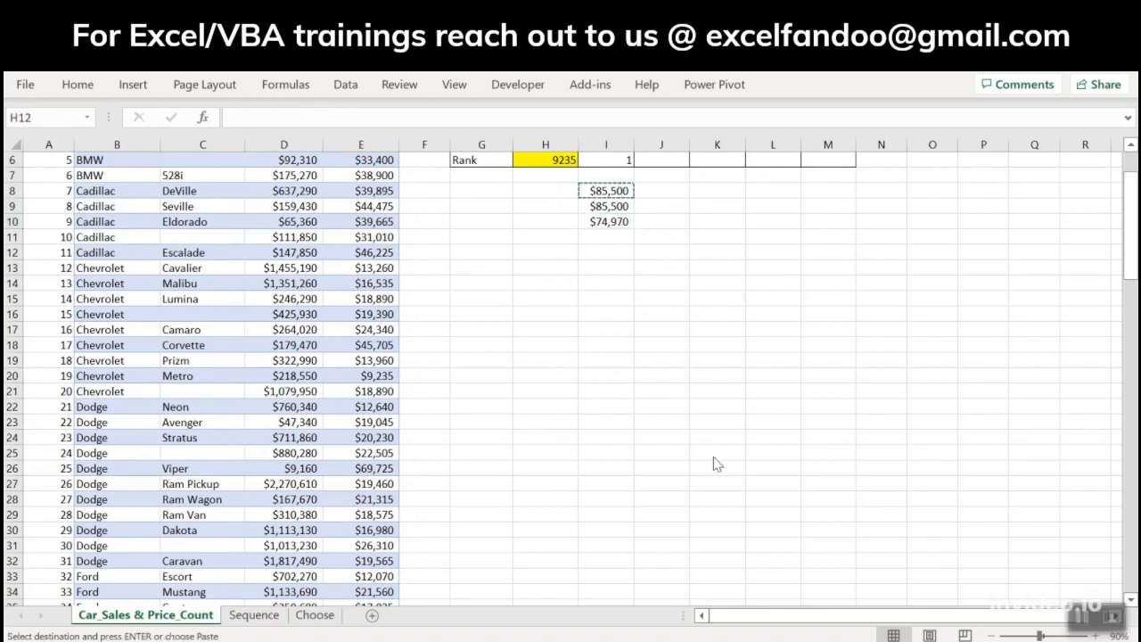
Step: Enter the rank numbers 1, 2, 3, 4 and 5 down cells H12 to H16
{"action": "left_click", "coordinate": [562, 233]}
{"action": "key", "text": "Up"}
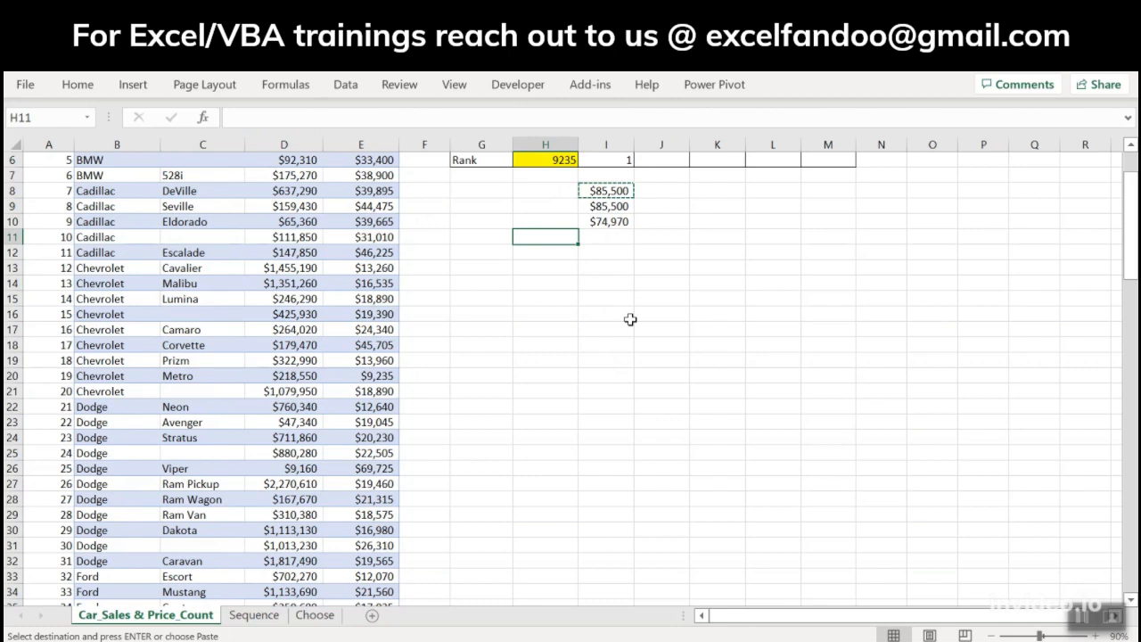
{"action": "key", "text": "Down"}
{"action": "type", "text": "1"}
{"action": "key", "text": "Return"}
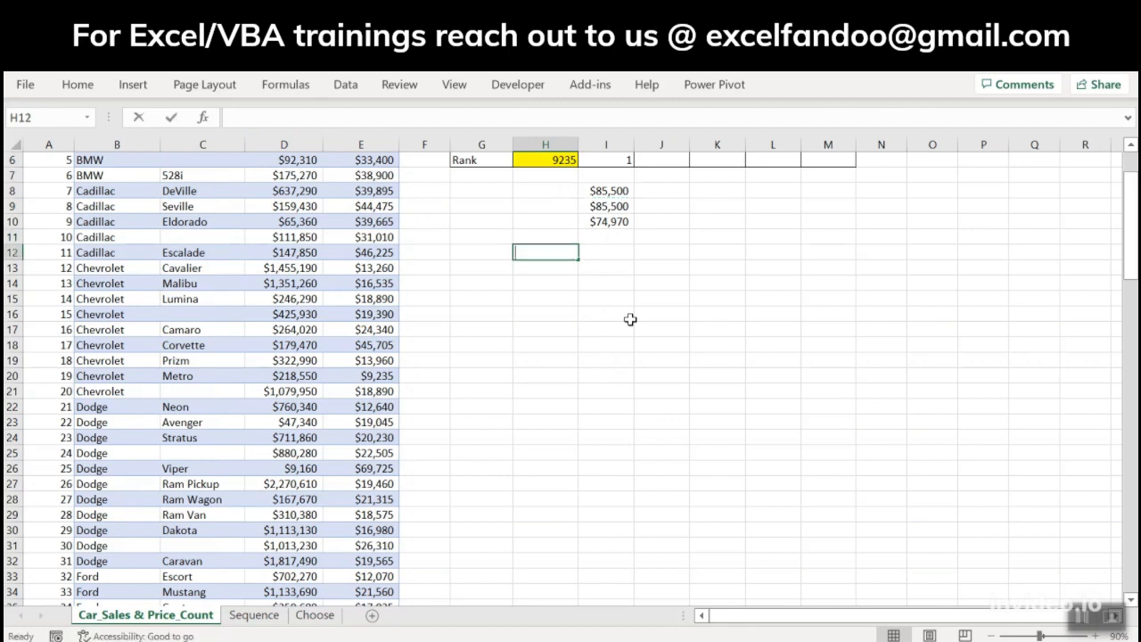
{"action": "type", "text": "2"}
{"action": "key", "text": "Return"}
{"action": "type", "text": "3"}
{"action": "key", "text": "Return"}
{"action": "type", "text": "4"}
{"action": "key", "text": "Return"}
{"action": "type", "text": "5"}
{"action": "key", "text": "Return"}
{"action": "key", "text": "Up"}
{"action": "key", "text": "Up"}
{"action": "key", "text": "Up"}
{"action": "key", "text": "Up"}
{"action": "key", "text": "Up"}
Step: Enter =LARGE(E2:E117,H12:H16) in I12 to list the five largest prices beside their rank numbers
{"action": "key", "text": "Right"}
{"action": "type", "text": "=large"}
{"action": "key", "text": "ctrl+Return"}
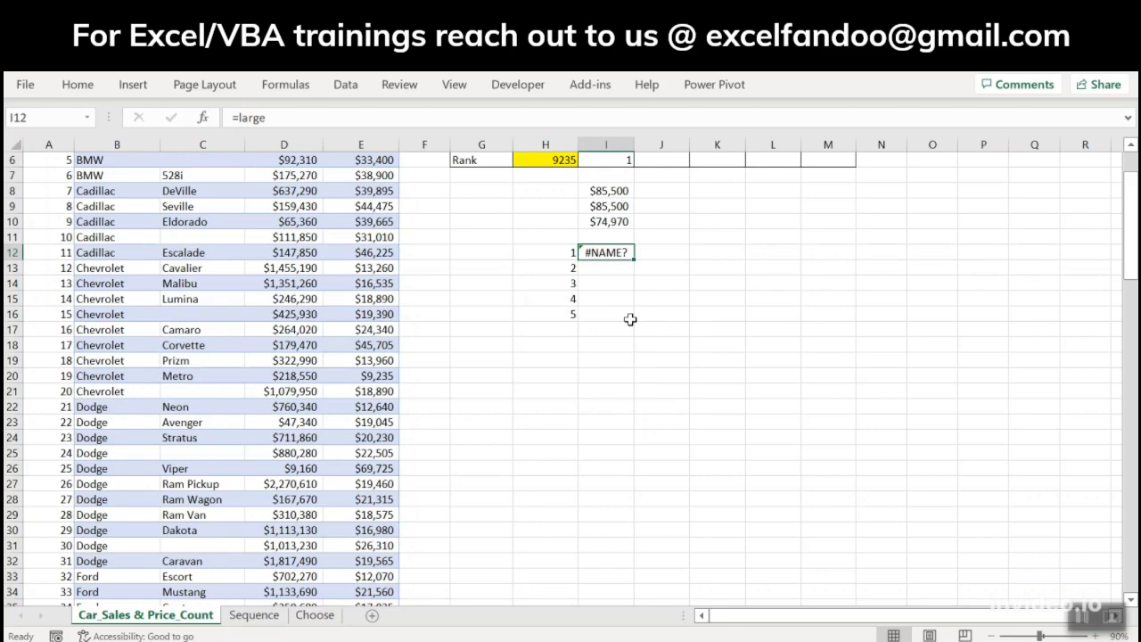
{"action": "key", "text": "F2"}
{"action": "type", "text": "("}
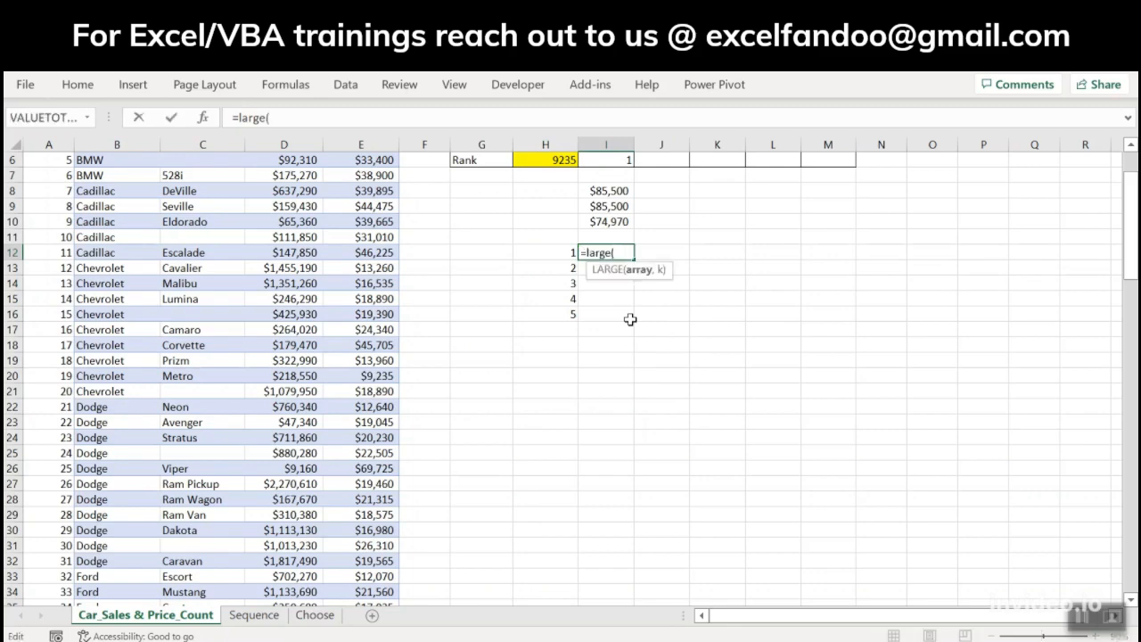
{"action": "left_click", "coordinate": [526, 254]}
{"action": "left_click", "coordinate": [387, 173]}
{"action": "key", "text": "Up"}
{"action": "key", "text": "Up"}
{"action": "key", "text": "Up"}
{"action": "key", "text": "Up"}
{"action": "key", "text": "Up"}
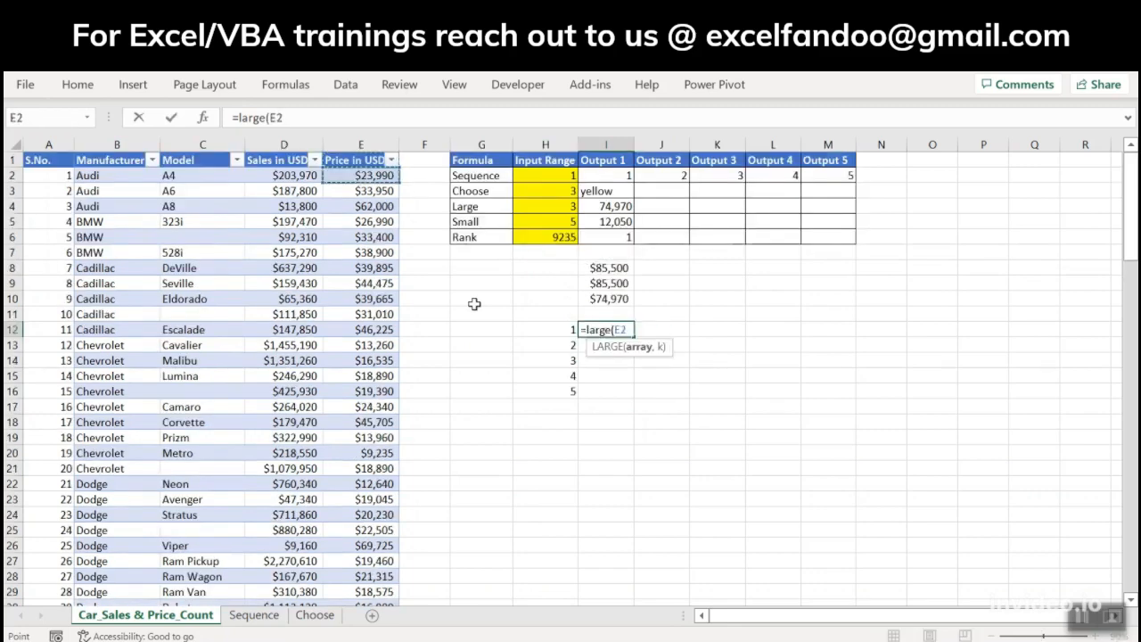
{"action": "key", "text": "ctrl+shift+Down"}
{"action": "type", "text": ","}
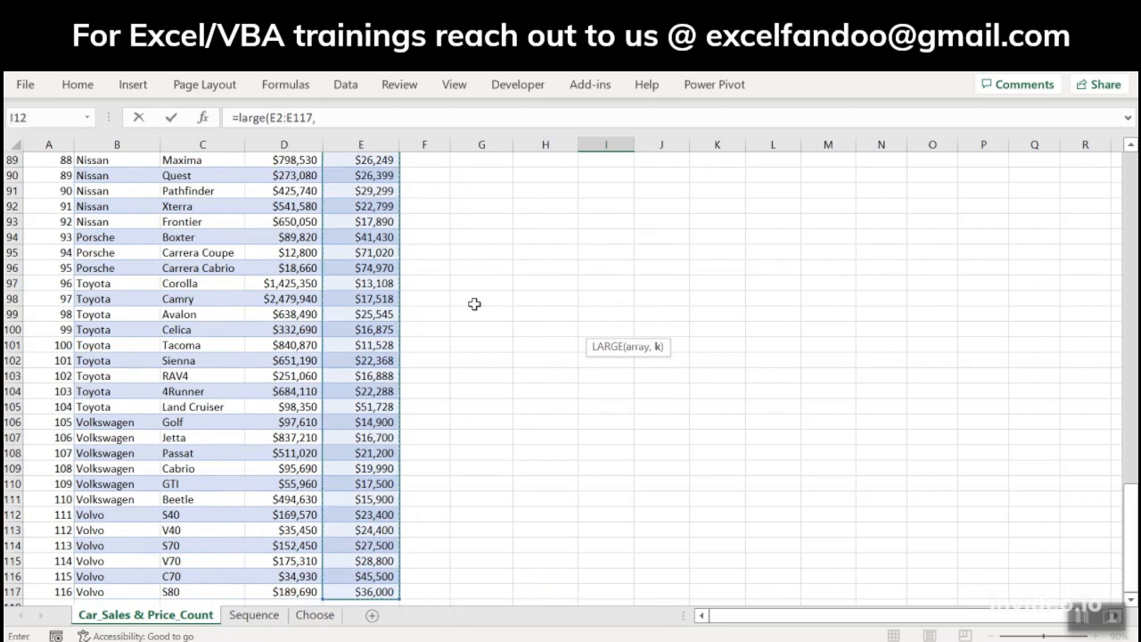
{"action": "key", "text": "Up"}
{"action": "key", "text": "Down"}
{"action": "key", "text": "Left"}
{"action": "key", "text": "shift+Down"}
{"action": "key", "text": "shift+Down"}
{"action": "key", "text": "shift+Down"}
{"action": "key", "text": "shift+Down"}
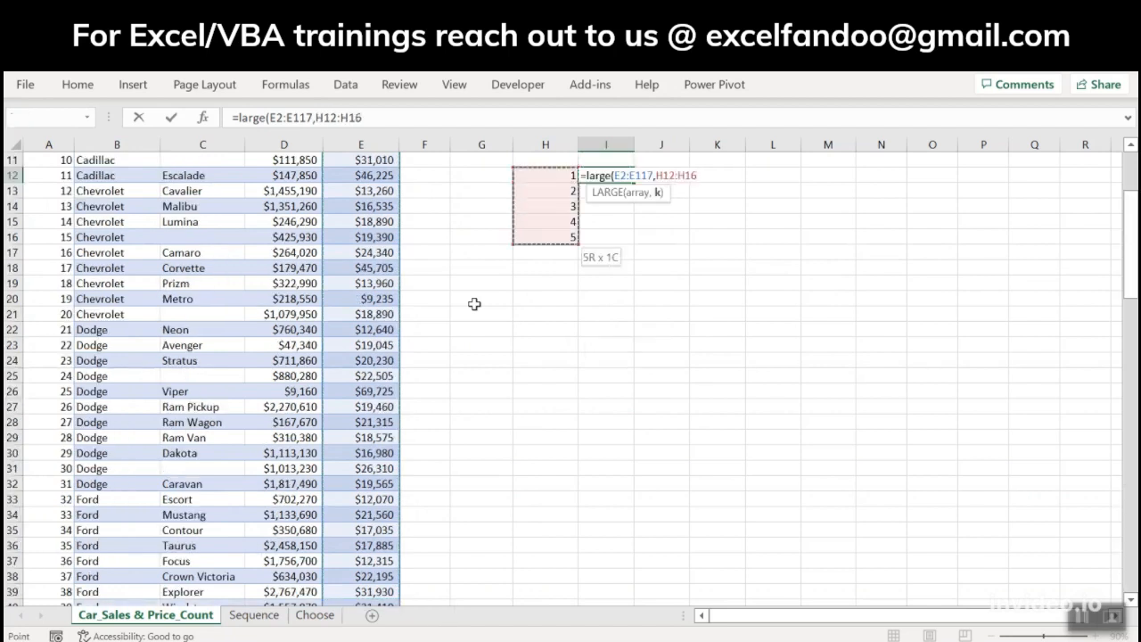
{"action": "key", "text": "Return"}
{"action": "key", "text": "Up"}
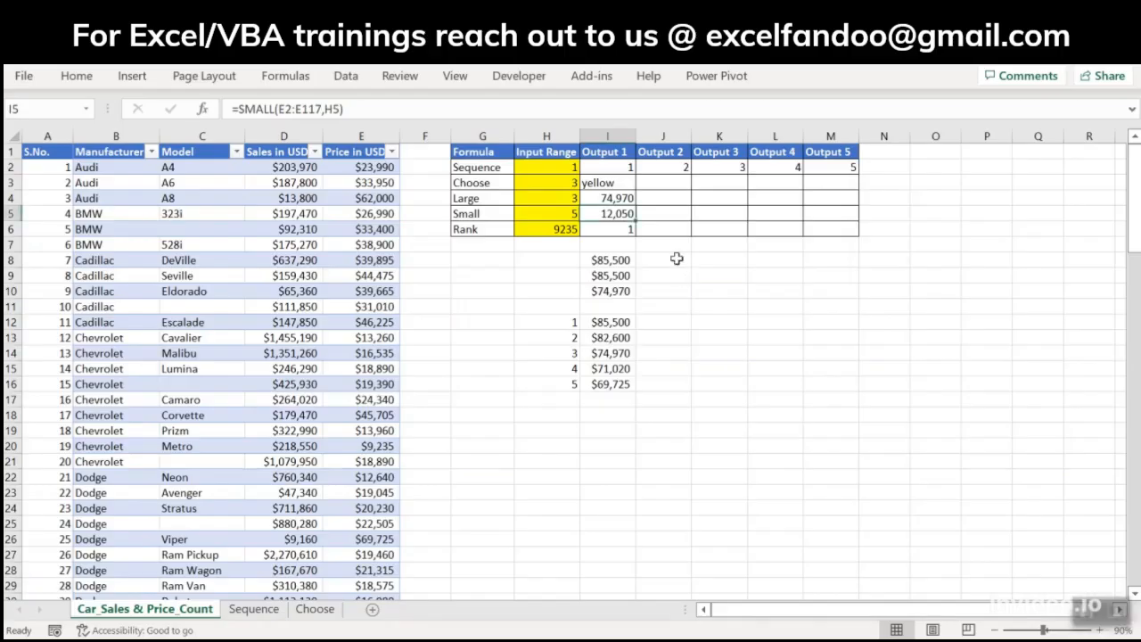
Step: Enter =MIN(E2:E117) in J8 to return the lowest price
{"action": "left_click", "coordinate": [677, 258]}
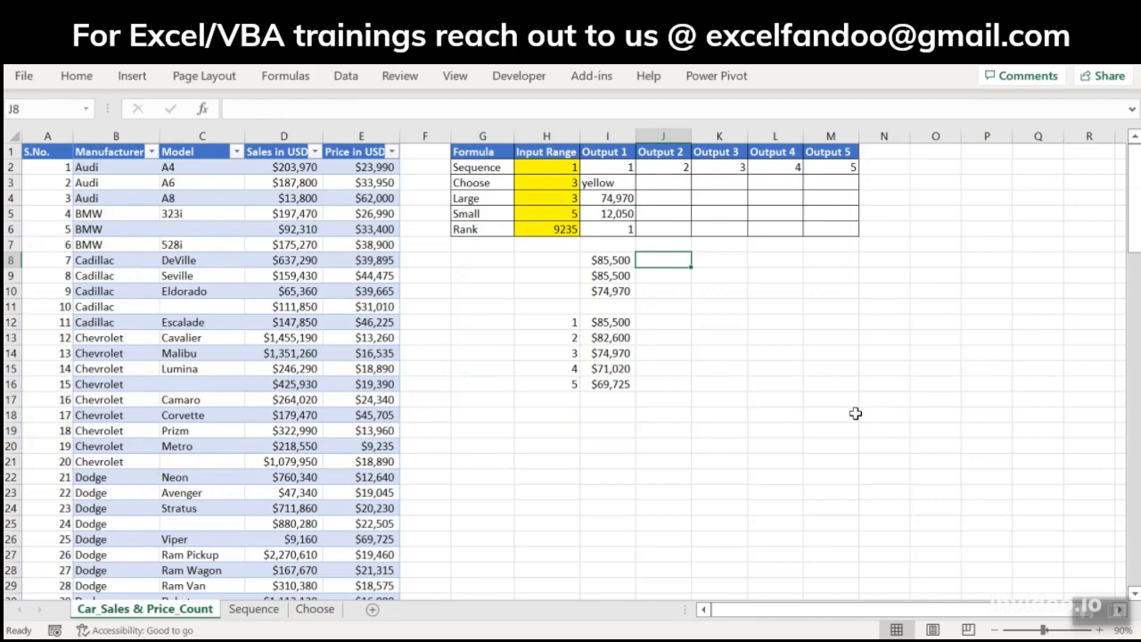
{"action": "type", "text": "="}
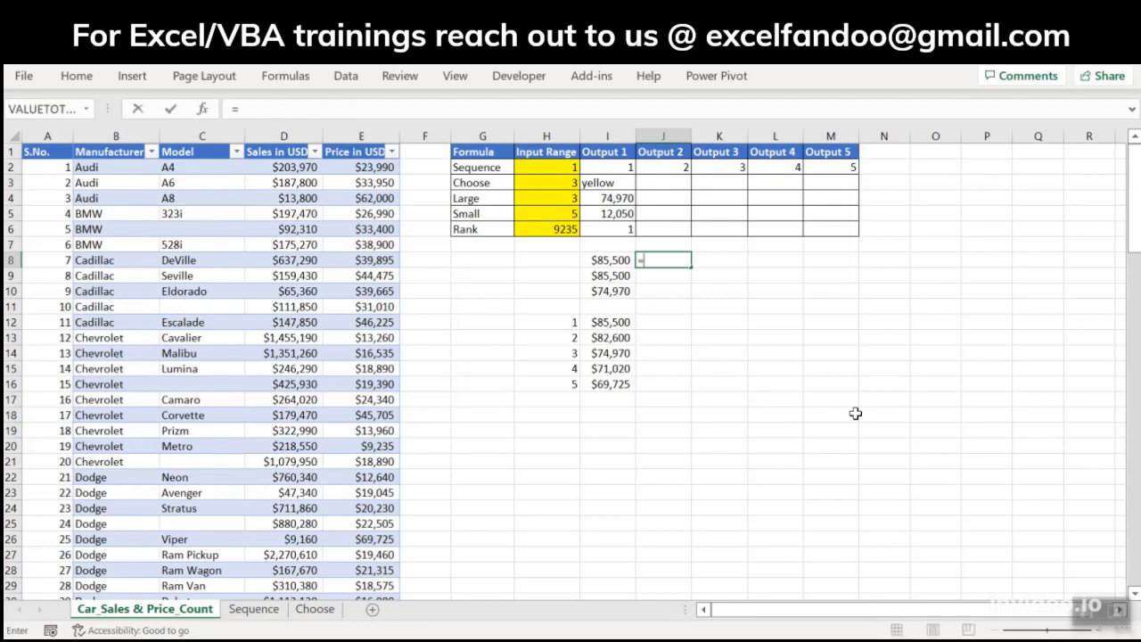
{"action": "type", "text": "MIN("}
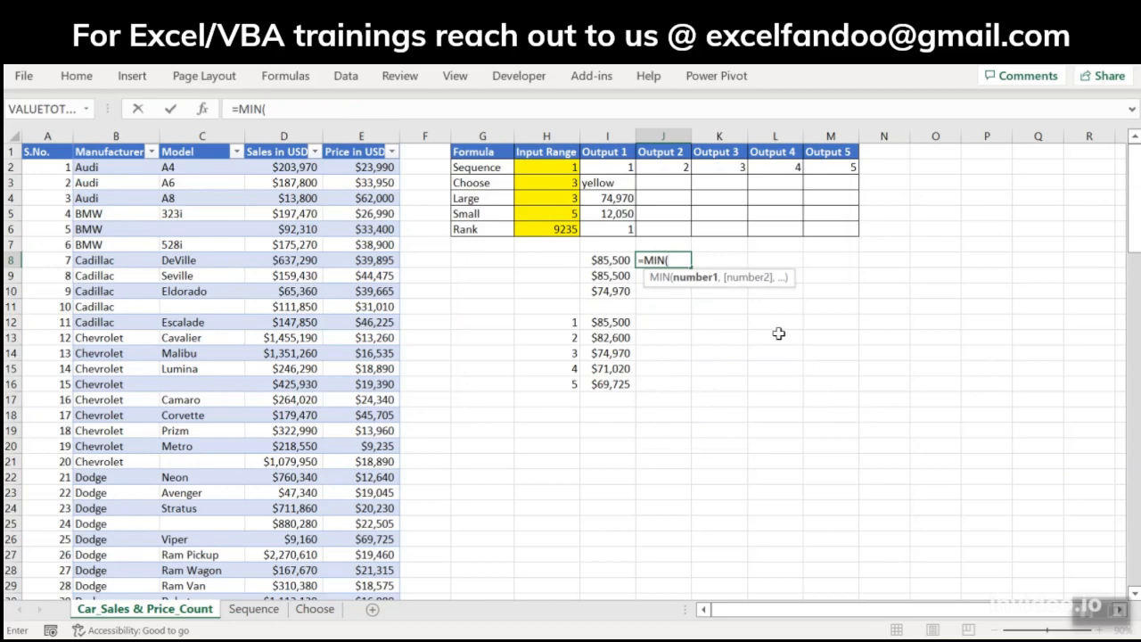
{"action": "left_click", "coordinate": [383, 166]}
{"action": "key", "text": "ctrl+shift+Down"}
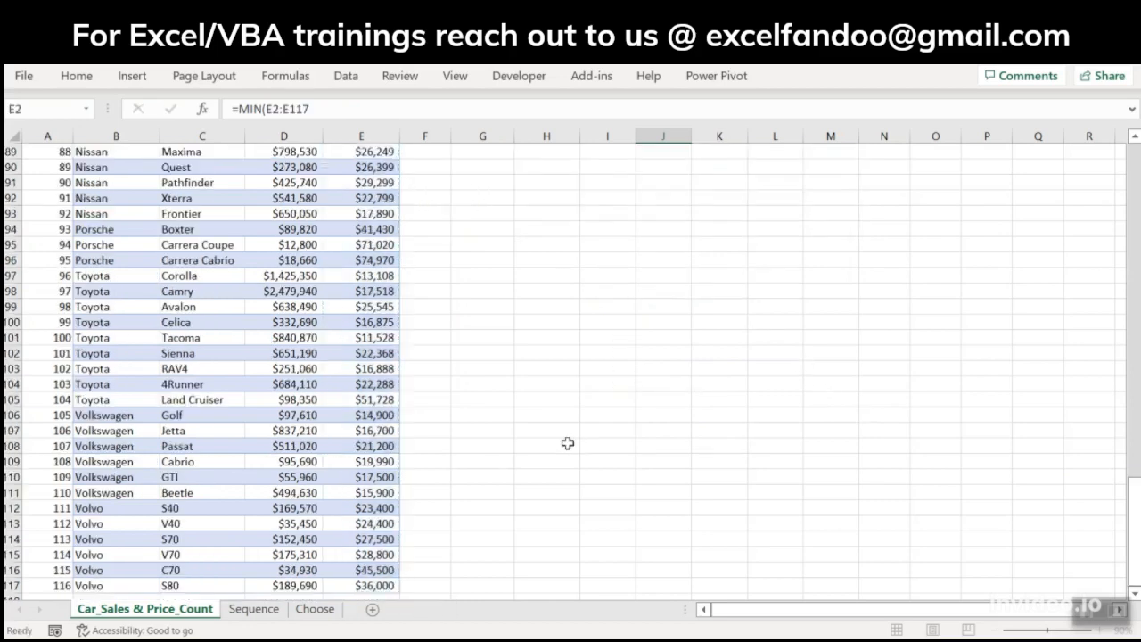
{"action": "key", "text": "Return"}
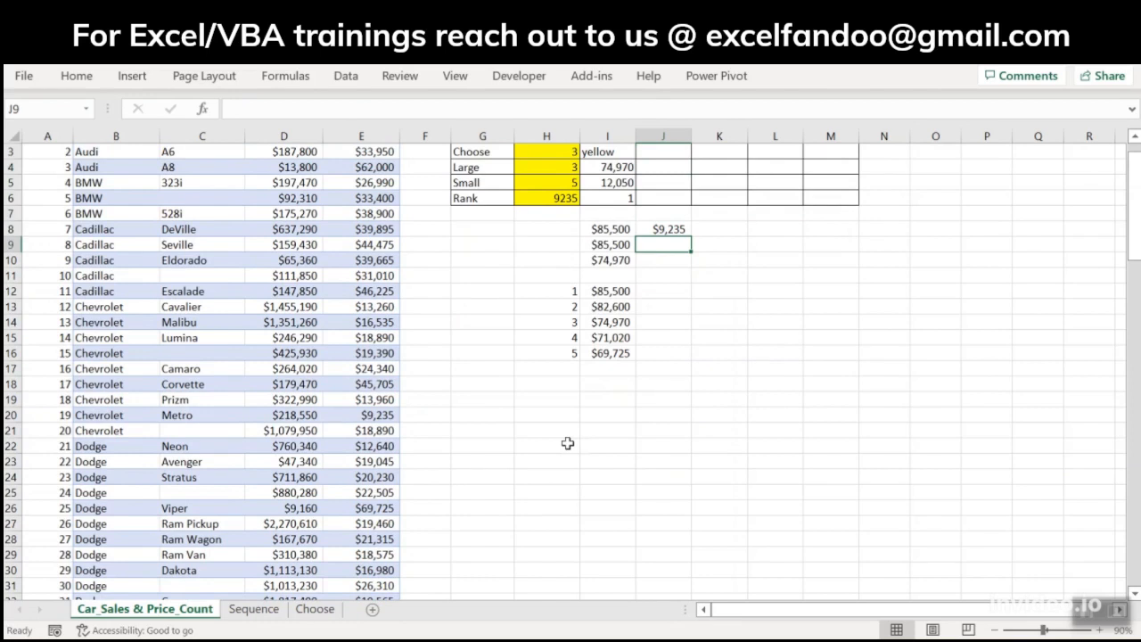
Step: Enter =SMALL(E2:E117,1) in J9 to return the smallest price
{"action": "type", "text": "="}
{"action": "type", "text": "sam"}
{"action": "key", "text": "BackSpace"}
{"action": "key", "text": "BackSpace"}
{"action": "type", "text": "ma"}
{"action": "key", "text": "Tab"}
{"action": "left_click", "coordinate": [372, 322]}
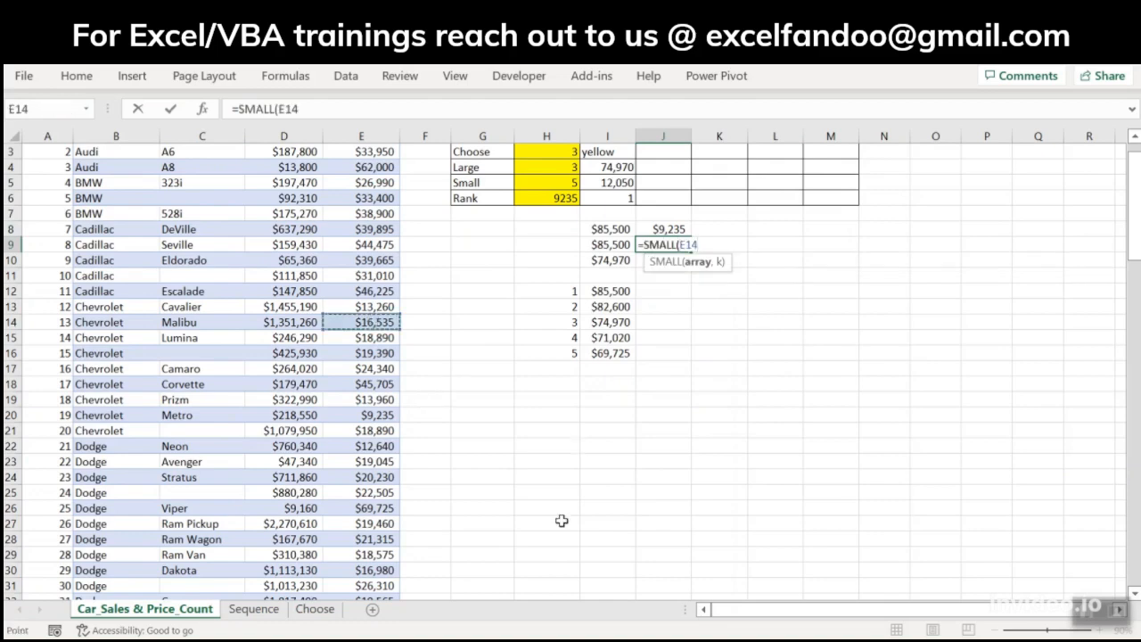
{"action": "key", "text": "ctrl+Up"}
{"action": "key", "text": "Down"}
{"action": "key", "text": "ctrl+shift+Down"}
{"action": "type", "text": ","}
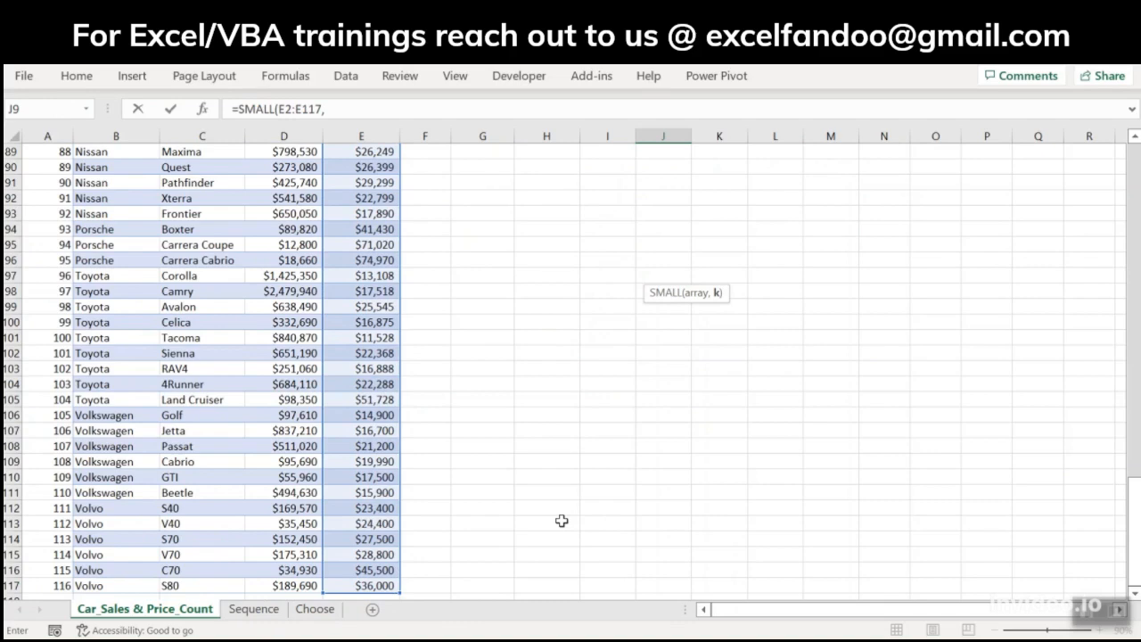
{"action": "type", "text": "1"}
{"action": "key", "text": "ctrl+Return"}
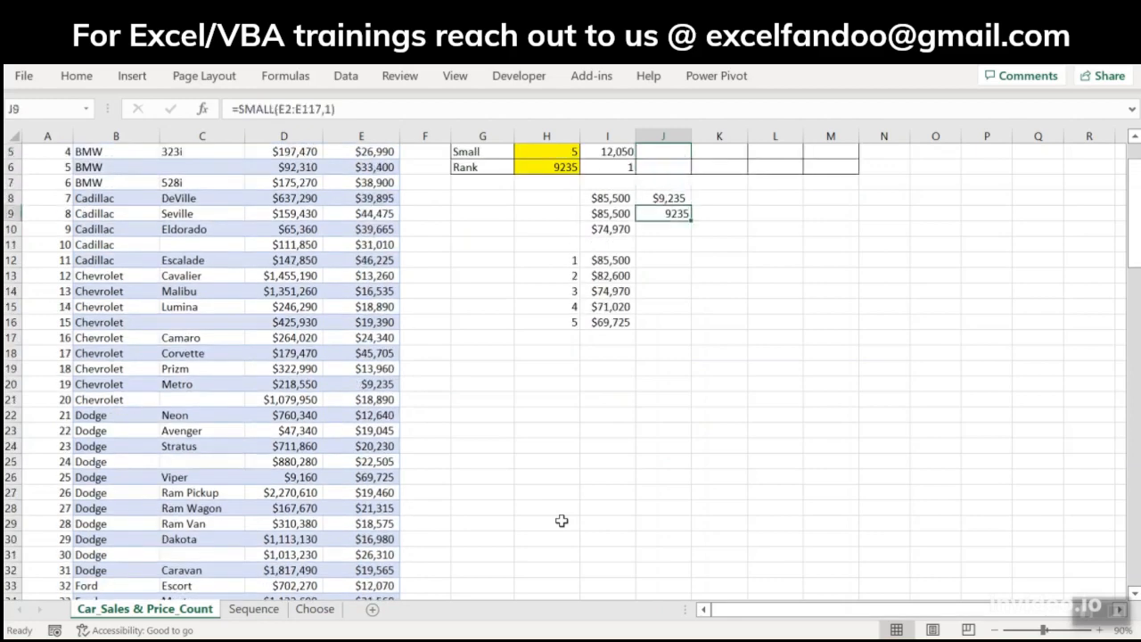
Step: Copy only the currency format of J8 onto the cells down to J16
{"action": "key", "text": "Up"}
{"action": "key", "text": "ctrl+c"}
{"action": "key", "text": "shift+Down"}
{"action": "key", "text": "shift+Down"}
{"action": "key", "text": "shift+Down"}
{"action": "key", "text": "shift+Down"}
{"action": "key", "text": "shift+Down"}
{"action": "key", "text": "shift+Down"}
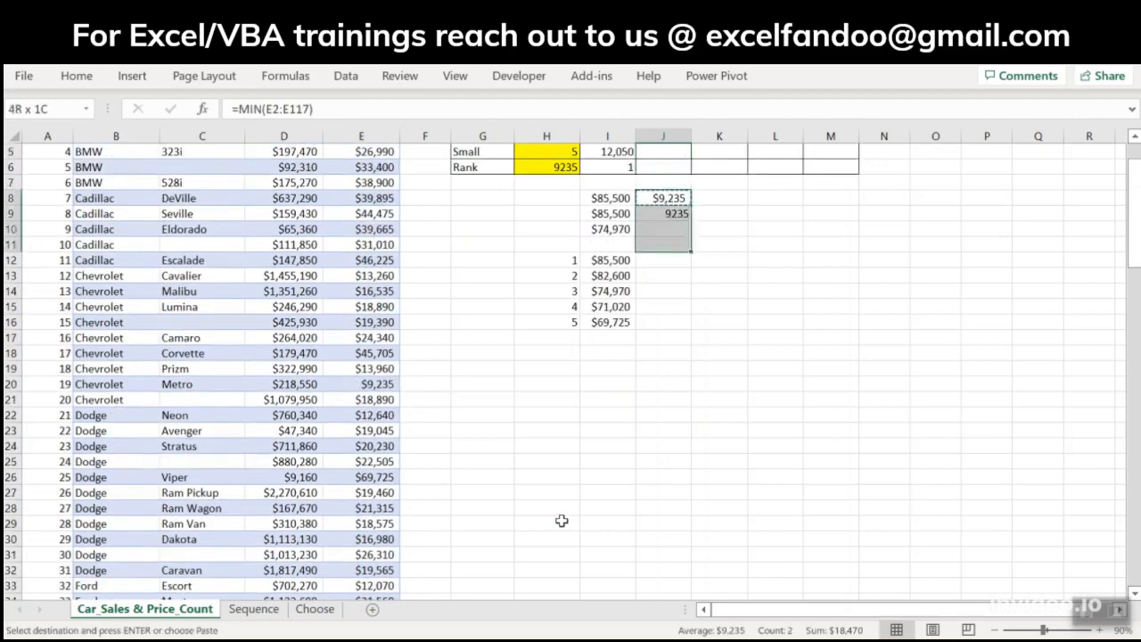
{"action": "key", "text": "shift+Down"}
{"action": "key", "text": "shift+Down"}
{"action": "key", "text": "alt+e"}
{"action": "key", "text": "s"}
{"action": "key", "text": "t"}
{"action": "key", "text": "Return"}
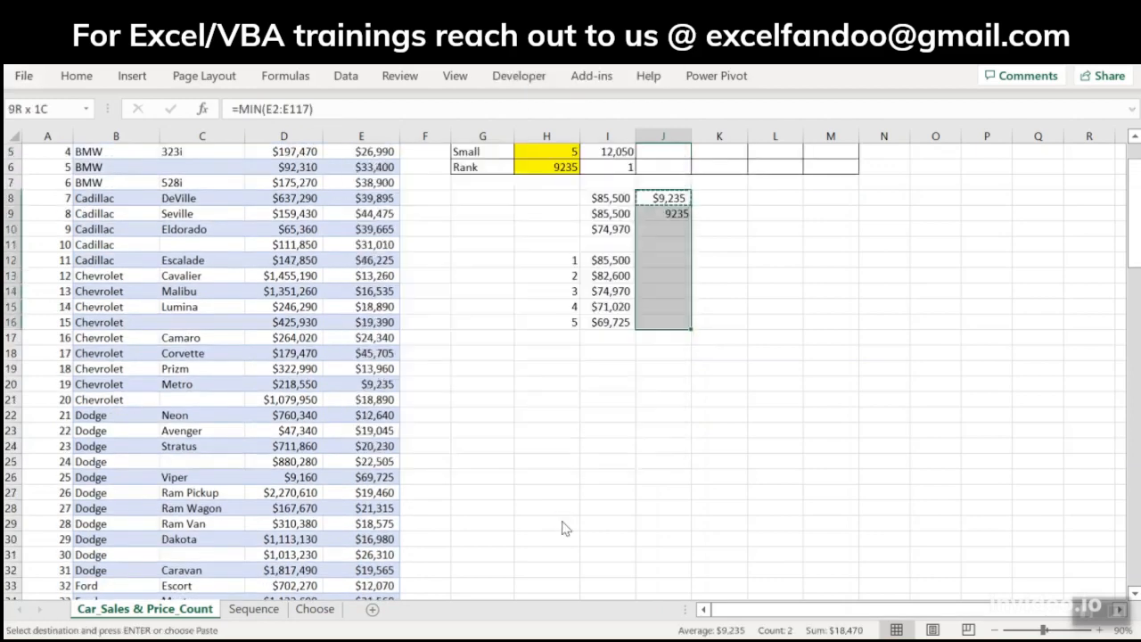
{"action": "key", "text": "Escape"}
{"action": "key", "text": "Up"}
{"action": "key", "text": "Down"}
{"action": "key", "text": "Down"}
{"action": "key", "text": "Down"}
{"action": "type", "text": "="}
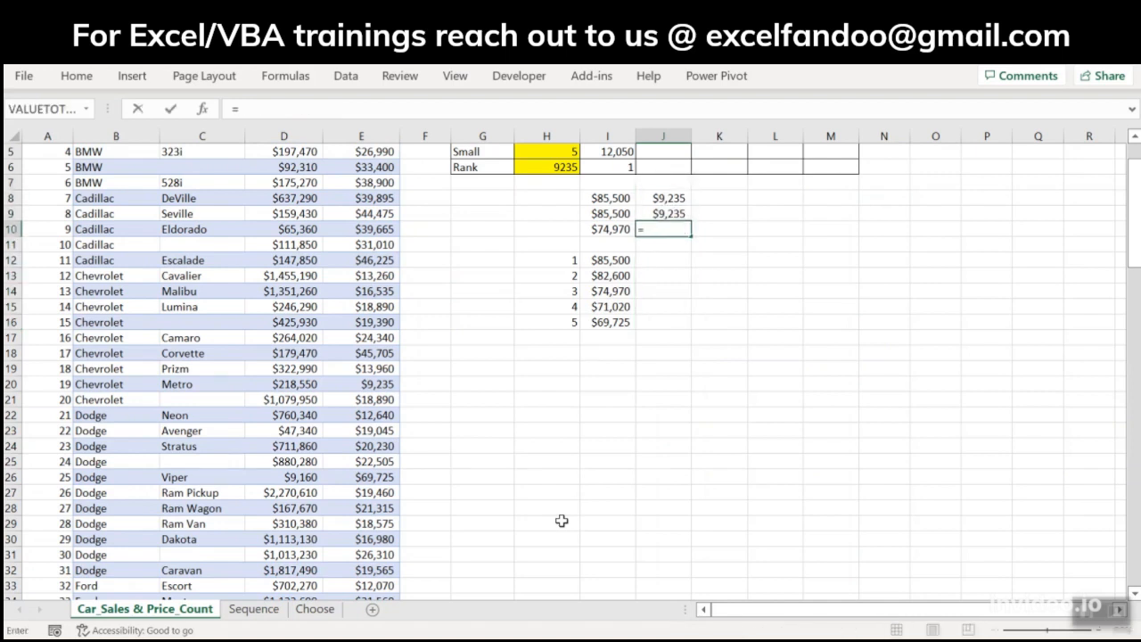
{"action": "type", "text": "mi"}
{"action": "key", "text": "Escape"}
{"action": "key", "text": "Escape"}
{"action": "type", "text": "-m"}
{"action": "key", "text": "BackSpace"}
{"action": "key", "text": "BackSpace"}
{"action": "type", "text": "-"}
{"action": "key", "text": "BackSpace"}
Step: Enter =SMALL(E2:E117,3) in J10 to return the third-lowest price
{"action": "type", "text": "=sma"}
{"action": "key", "text": "Tab"}
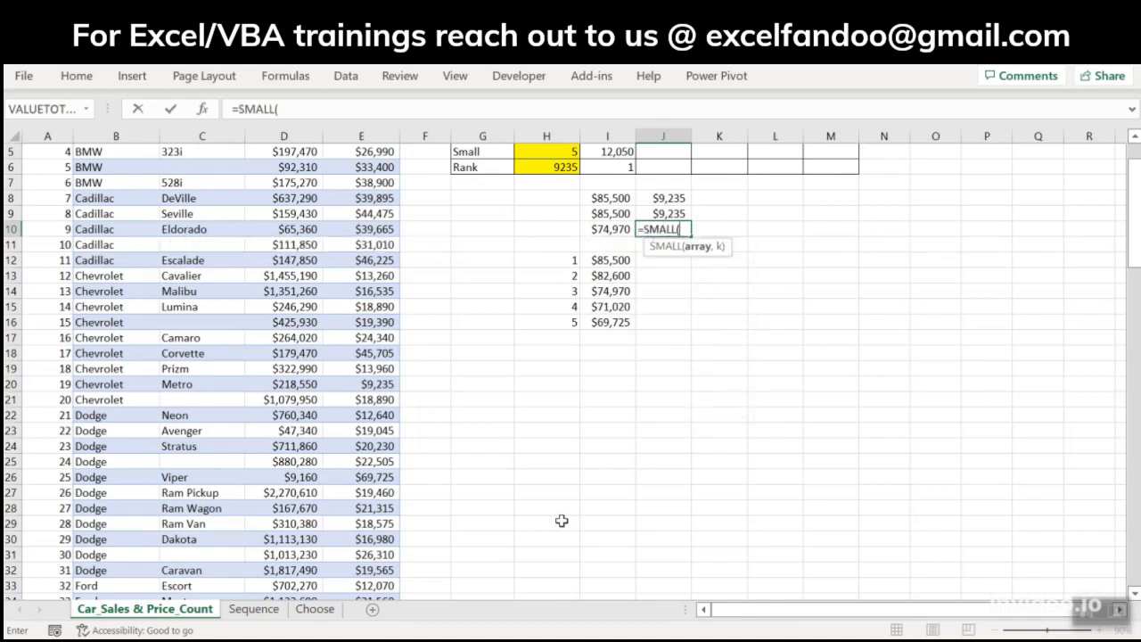
{"action": "key", "text": "Left"}
{"action": "key", "text": "Left"}
{"action": "key", "text": "Left"}
{"action": "key", "text": "Left"}
{"action": "key", "text": "Left"}
{"action": "key", "text": "Up"}
{"action": "key", "text": "ctrl+Up"}
{"action": "key", "text": "Down"}
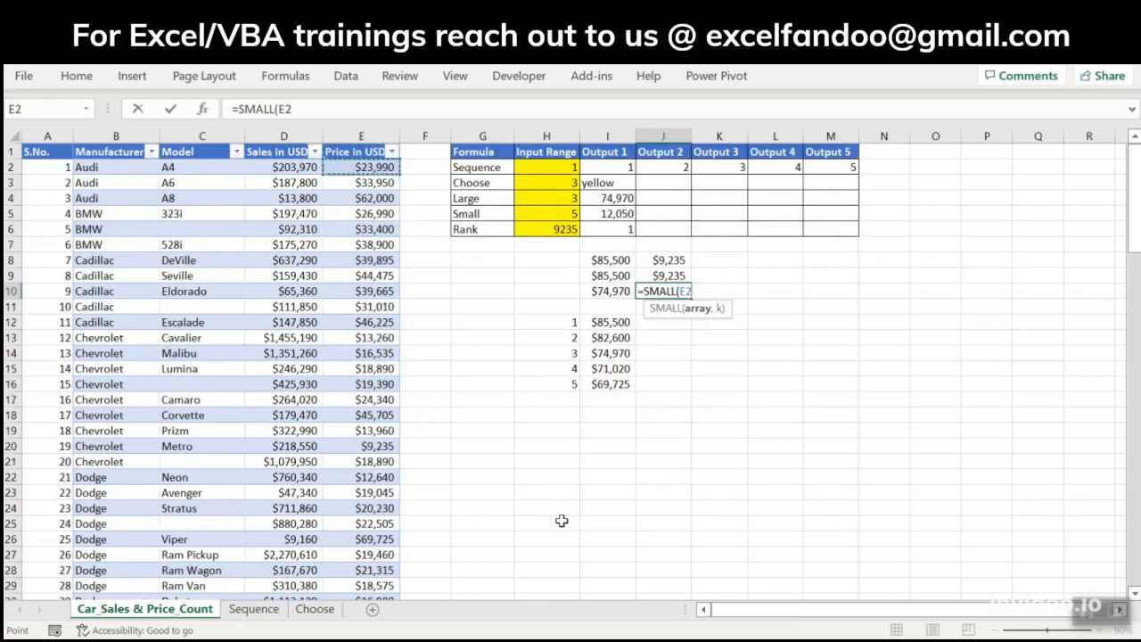
{"action": "key", "text": "ctrl+shift+Down"}
{"action": "type", "text": ",1"}
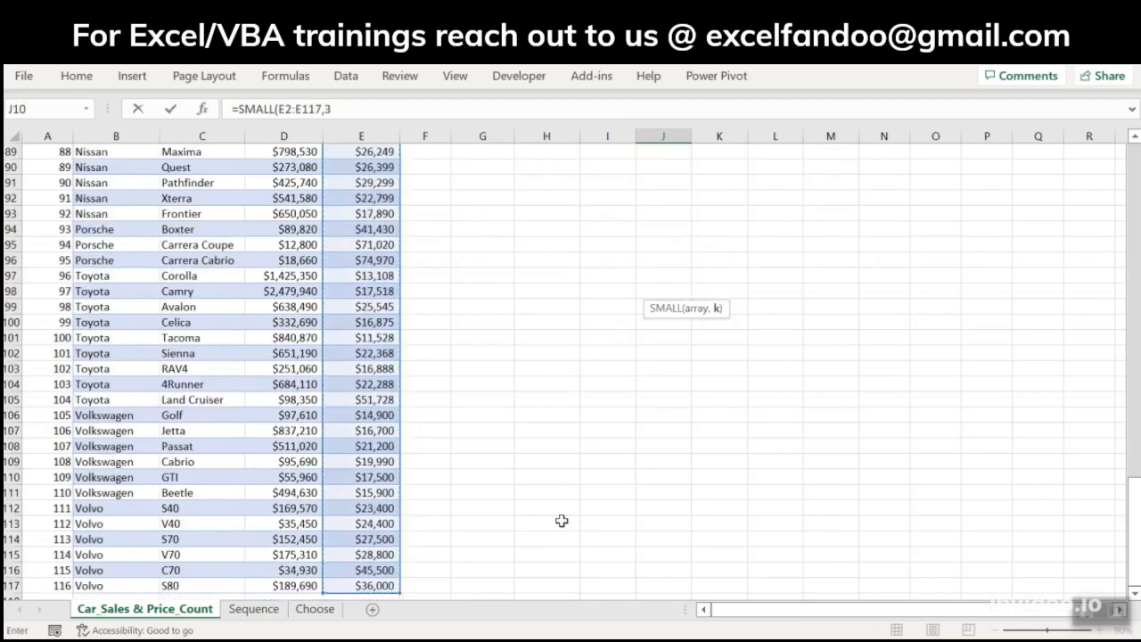
{"action": "key", "text": "ctrl+Return"}
{"action": "key", "text": "Up"}
{"action": "key", "text": "Up"}
{"action": "key", "text": "Up"}
{"action": "key", "text": "Up"}
{"action": "key", "text": "Down"}
{"action": "key", "text": "Down"}
{"action": "key", "text": "Down"}
{"action": "key", "text": "Down"}
{"action": "key", "text": "Down"}
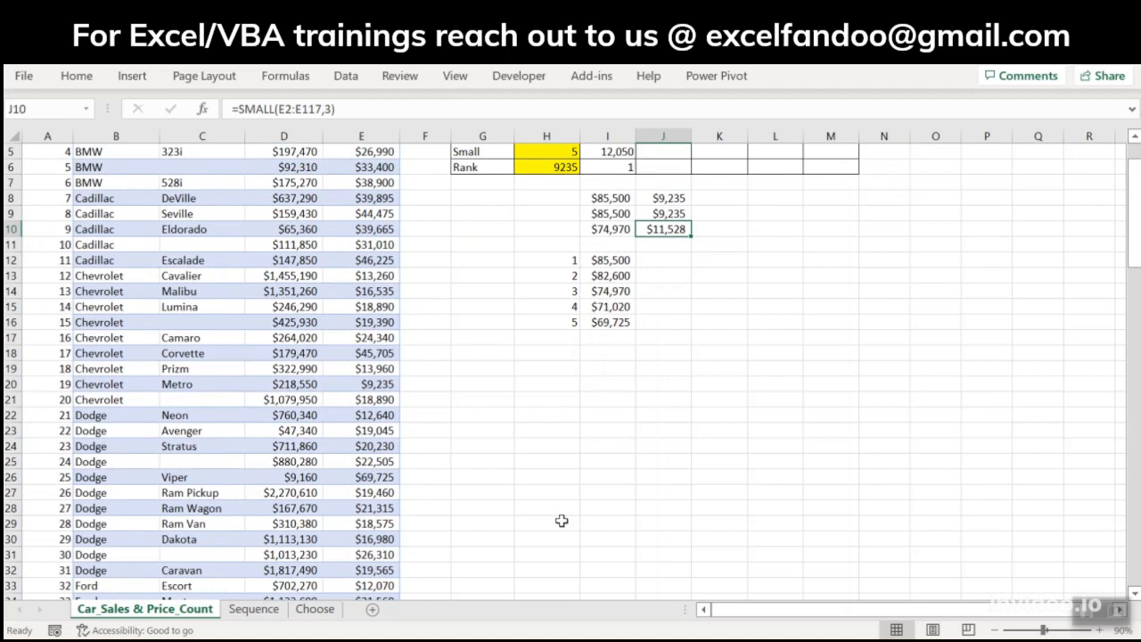
Step: Enter =SMALL(E2:E117,H12:H16) in J12 to list the five smallest prices beside the five largest
{"action": "key", "text": "Down"}
{"action": "key", "text": "Down"}
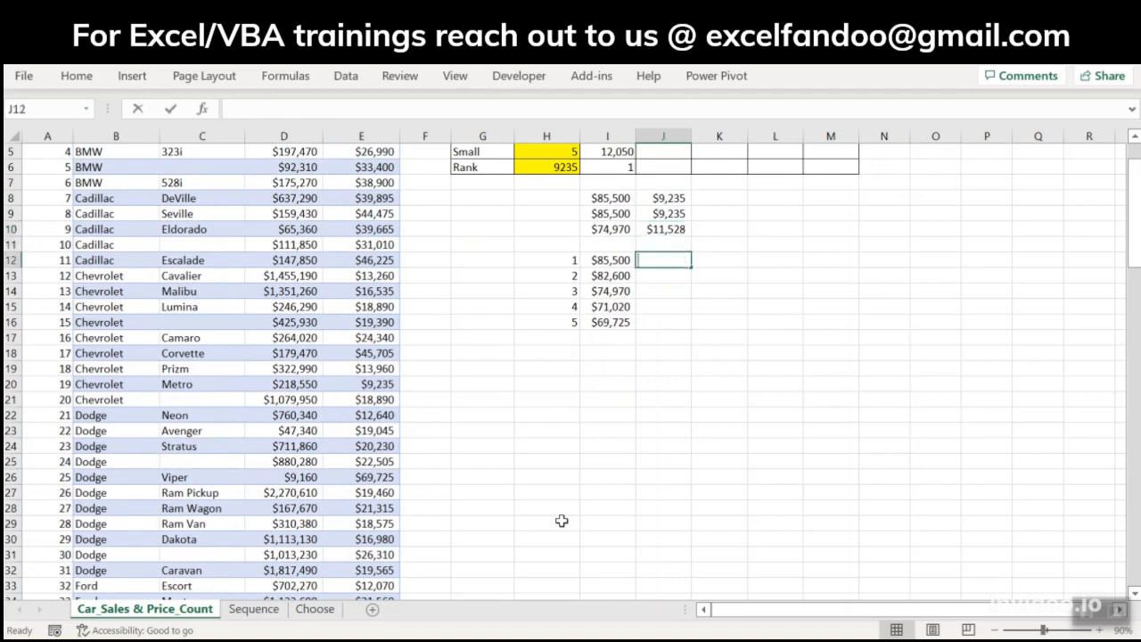
{"action": "type", "text": "=sma"}
{"action": "key", "text": "Tab"}
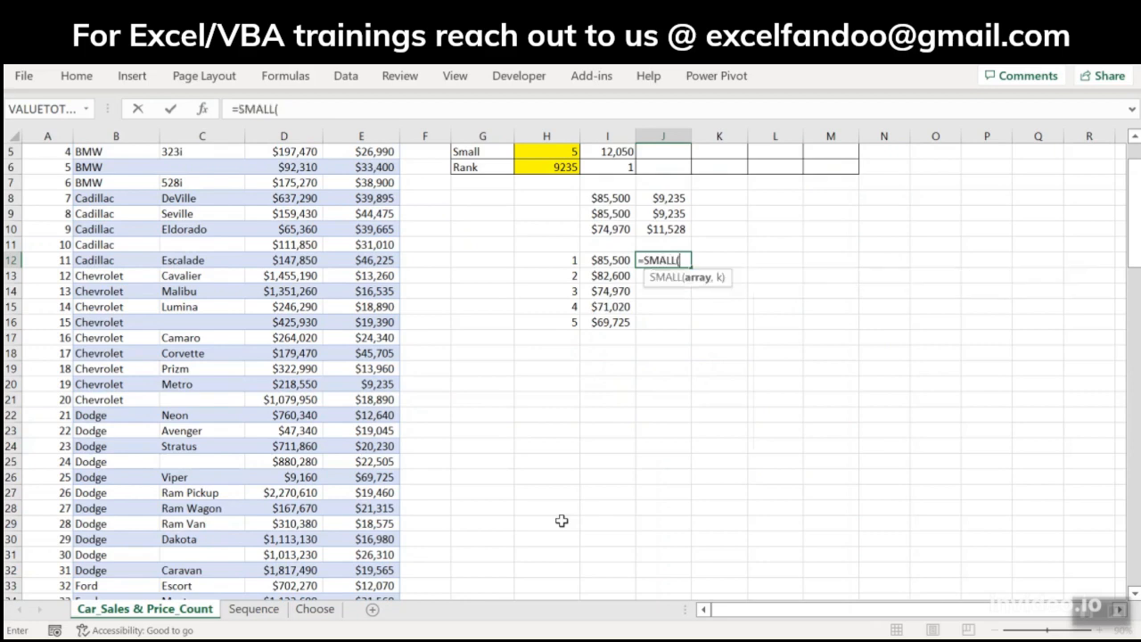
{"action": "key", "text": "Left"}
{"action": "key", "text": "Left"}
{"action": "key", "text": "Left"}
{"action": "key", "text": "Left"}
{"action": "key", "text": "Left"}
{"action": "key", "text": "ctrl+Up"}
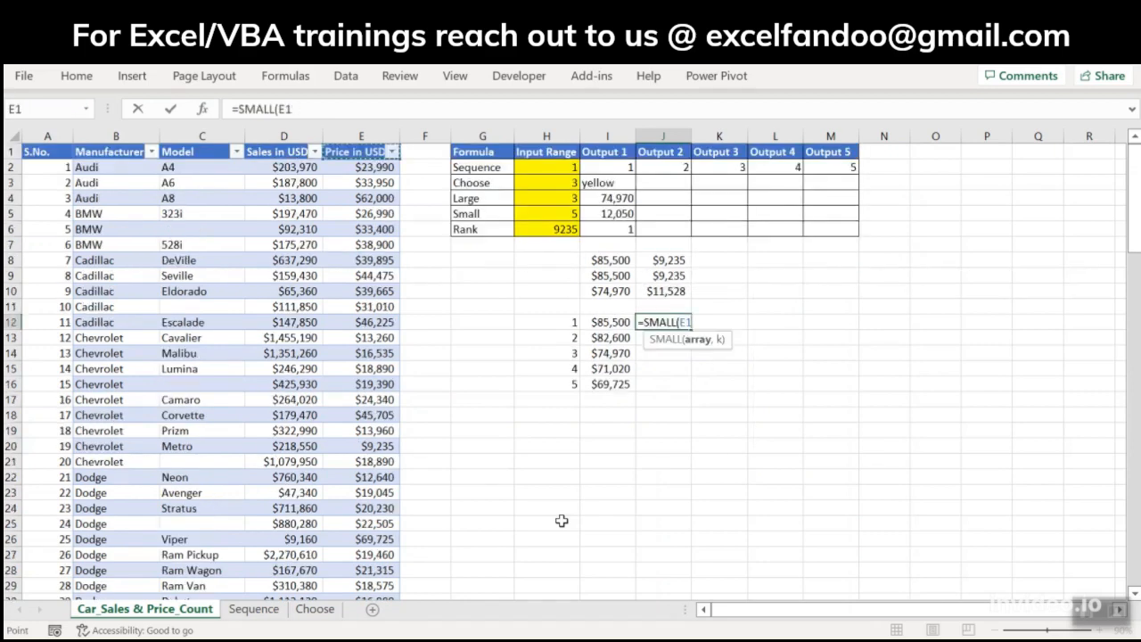
{"action": "key", "text": "Down"}
{"action": "key", "text": "ctrl+shift+Down"}
{"action": "type", "text": ","}
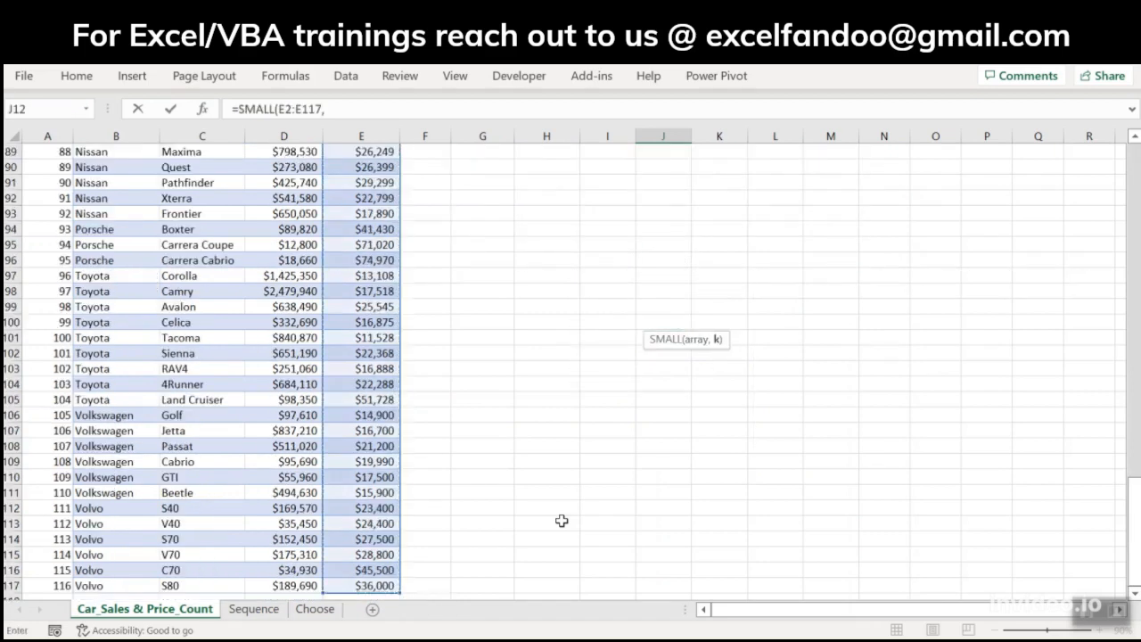
{"action": "key", "text": "Left"}
{"action": "key", "text": "Up"}
{"action": "key", "text": "Up"}
{"action": "key", "text": "Down"}
{"action": "key", "text": "Down"}
{"action": "key", "text": "Left"}
{"action": "key", "text": "shift+Down"}
{"action": "key", "text": "shift+Down"}
{"action": "key", "text": "shift+Down"}
{"action": "key", "text": "shift+Down"}
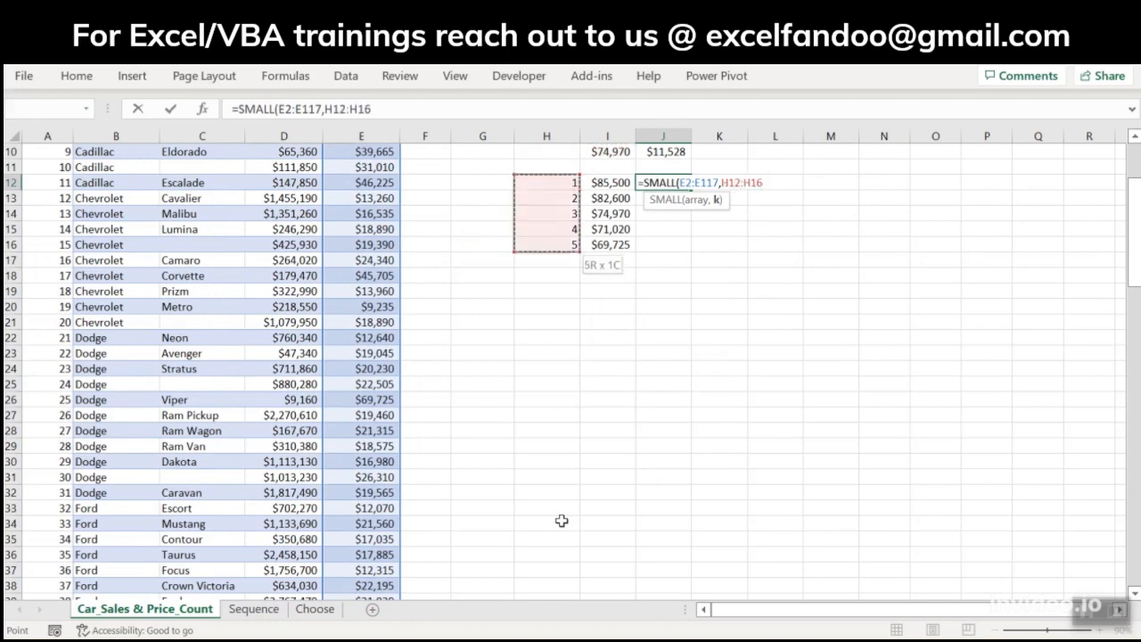
{"action": "key", "text": "ctrl+Return"}
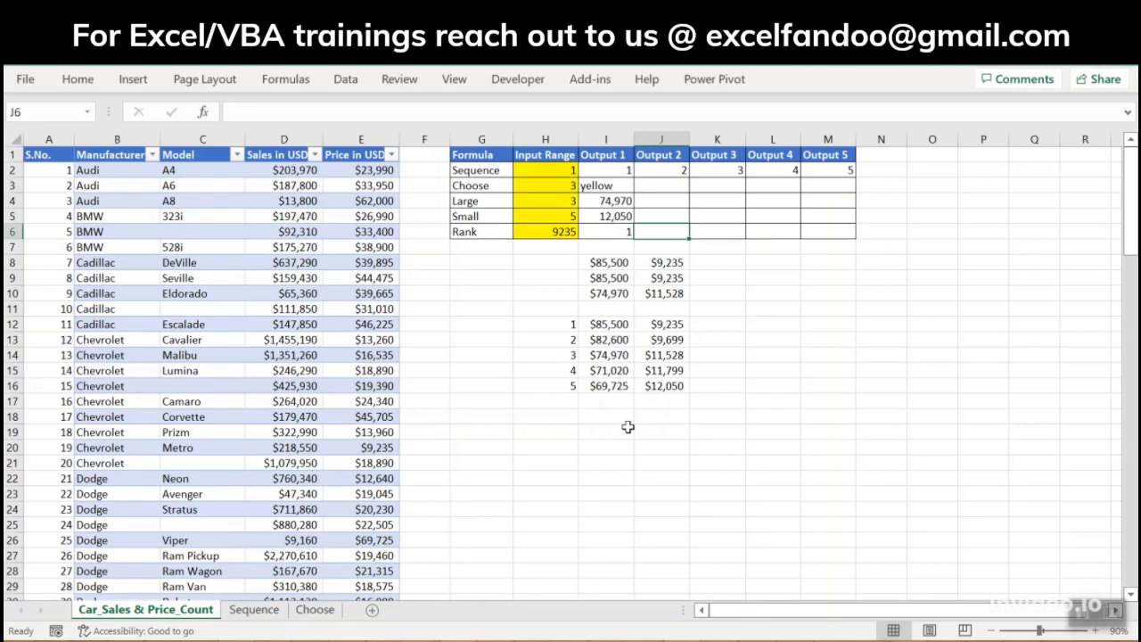
{"action": "left_click", "coordinate": [559, 233]}
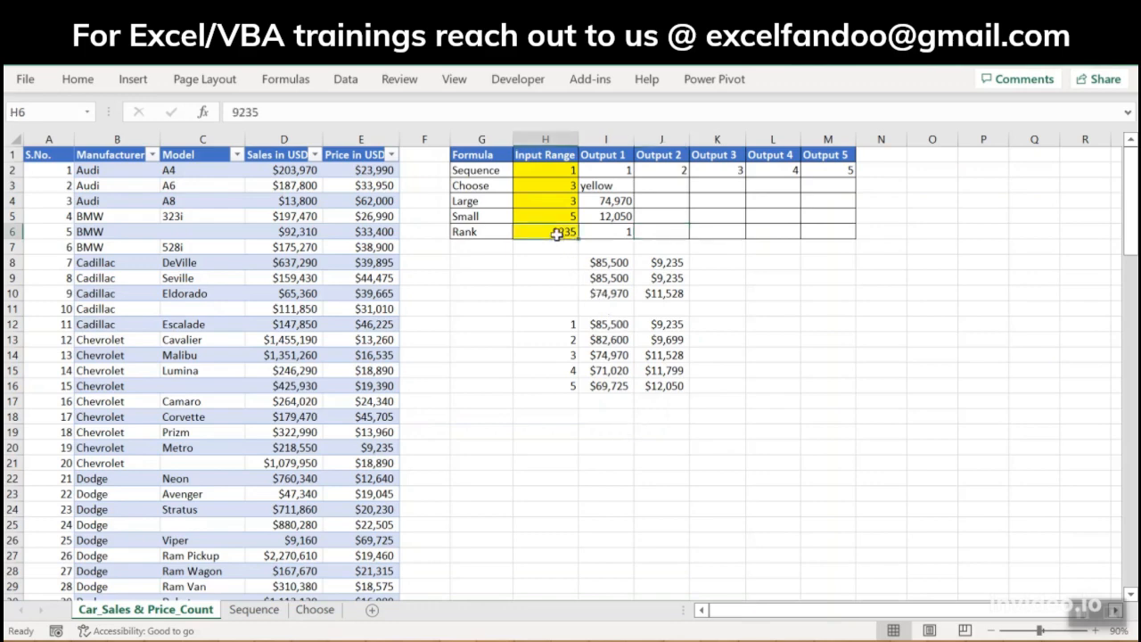
{"action": "left_click", "coordinate": [378, 448]}
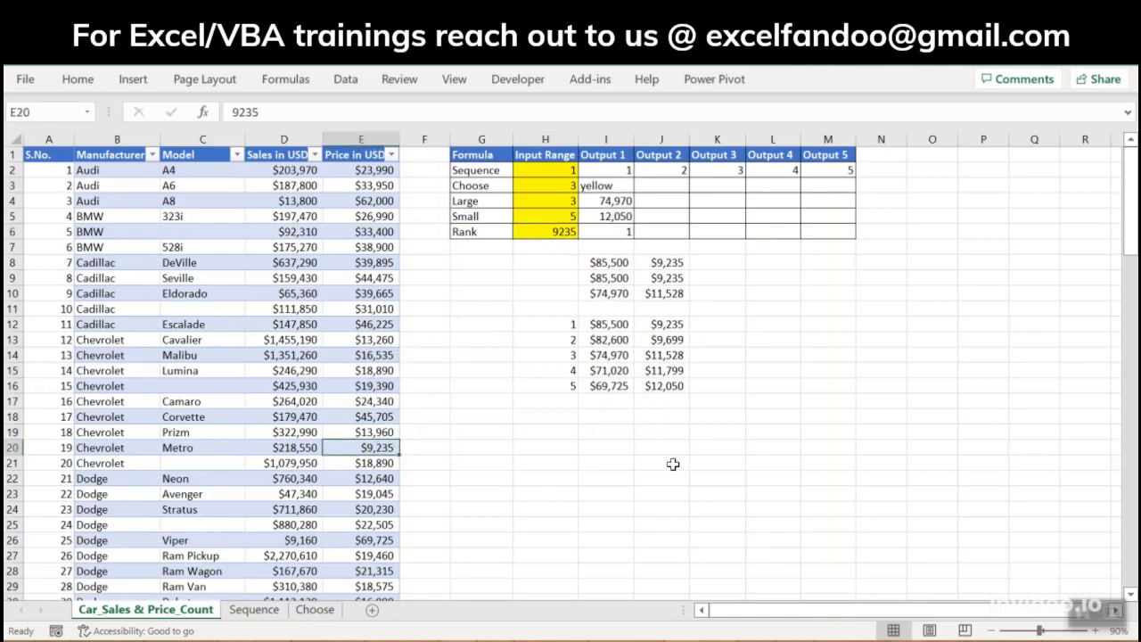
{"action": "key", "text": "ctrl+c"}
{"action": "left_click", "coordinate": [565, 232]}
{"action": "key", "text": "ctrl+alt+v"}
{"action": "key", "text": "Escape"}
{"action": "key", "text": "Right"}
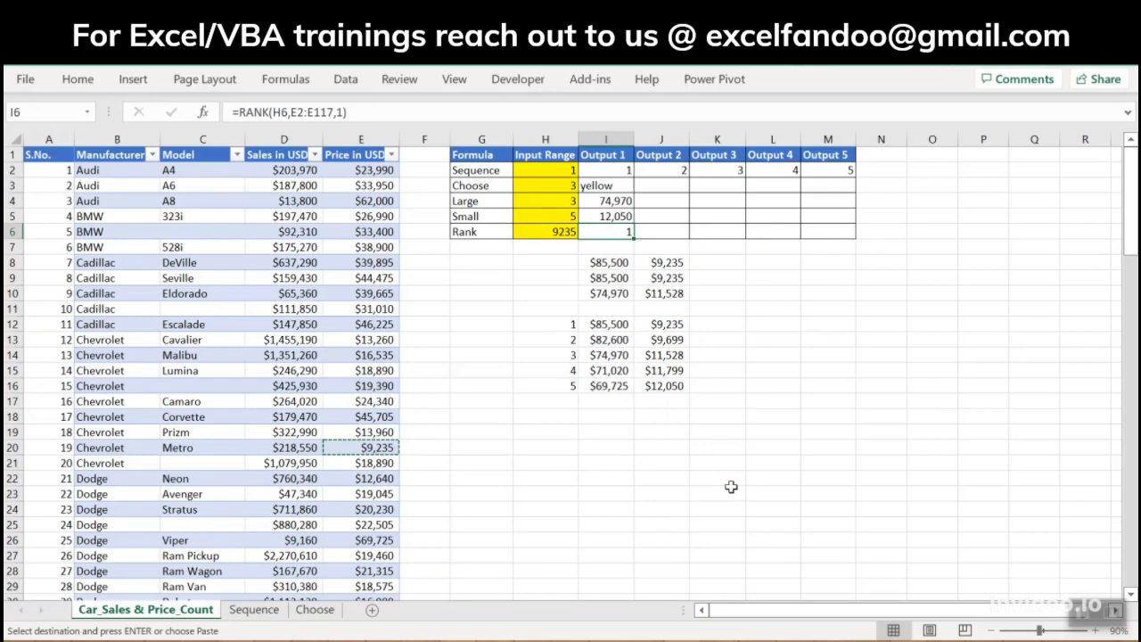
{"action": "key", "text": "Escape"}
Step: Enter =RANK(H6,E2:E117,1) in I6 to rank the H6 price in ascending order within the price column
{"action": "type", "text": "=ran"}
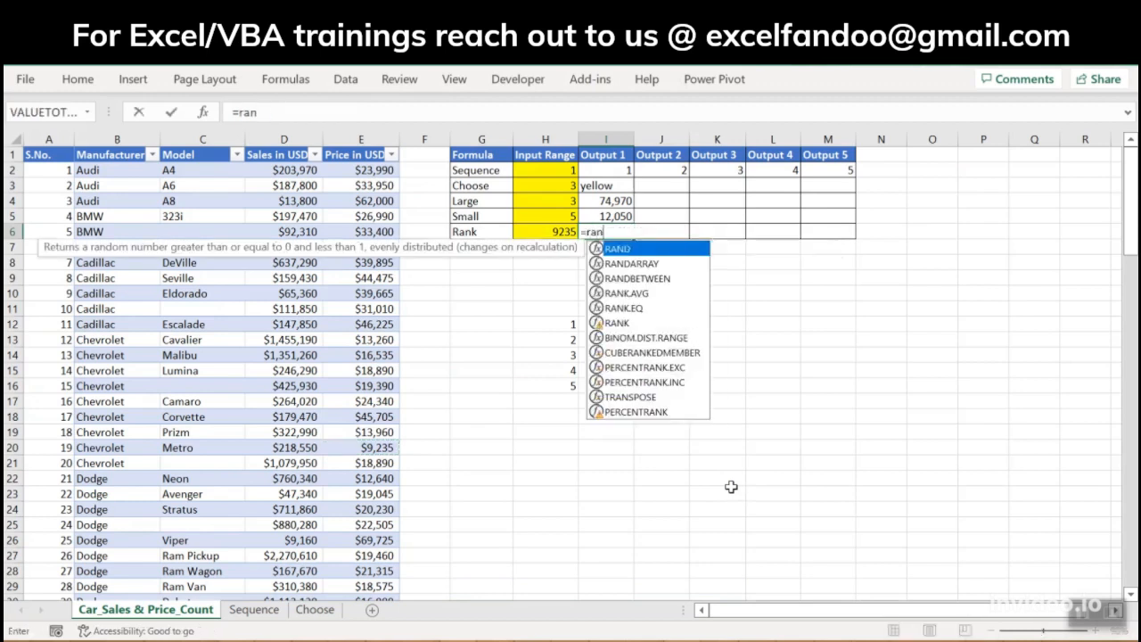
{"action": "type", "text": "k"}
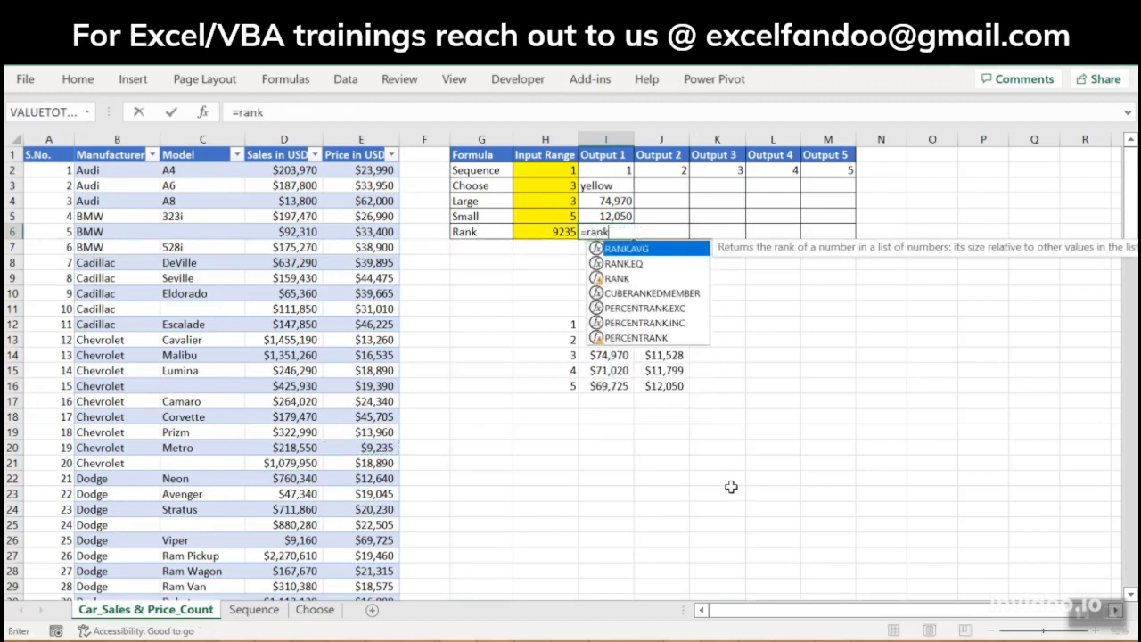
{"action": "key", "text": "Down"}
{"action": "key", "text": "Down"}
{"action": "key", "text": "Tab"}
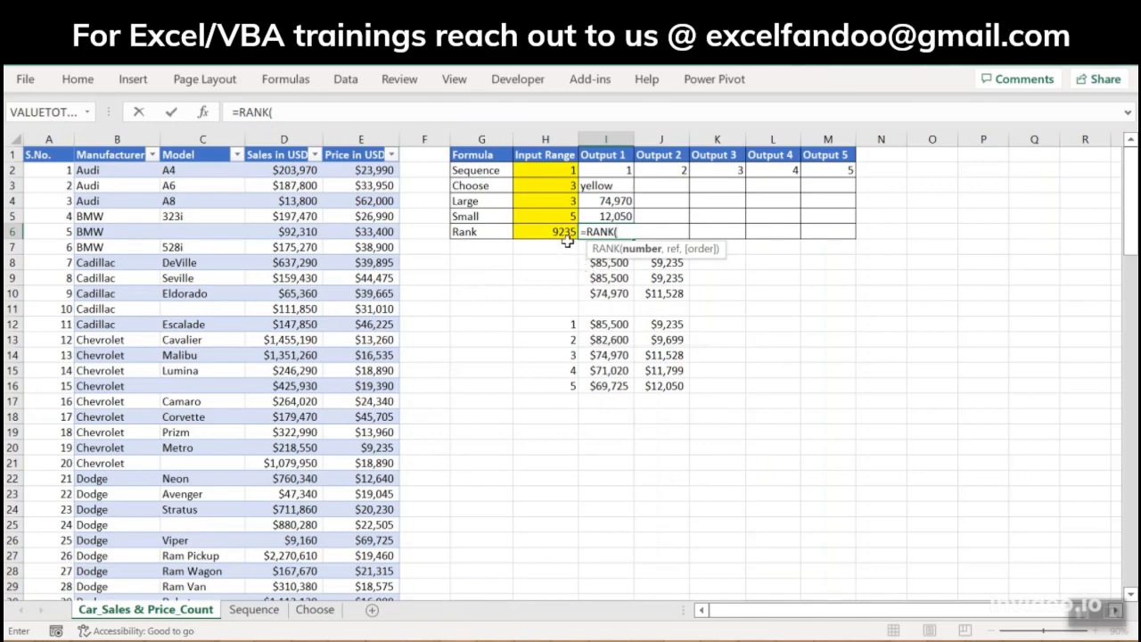
{"action": "left_click", "coordinate": [552, 231]}
{"action": "type", "text": ","}
{"action": "left_click", "coordinate": [379, 172]}
{"action": "key", "text": "ctrl+shift+Down"}
{"action": "type", "text": ","}
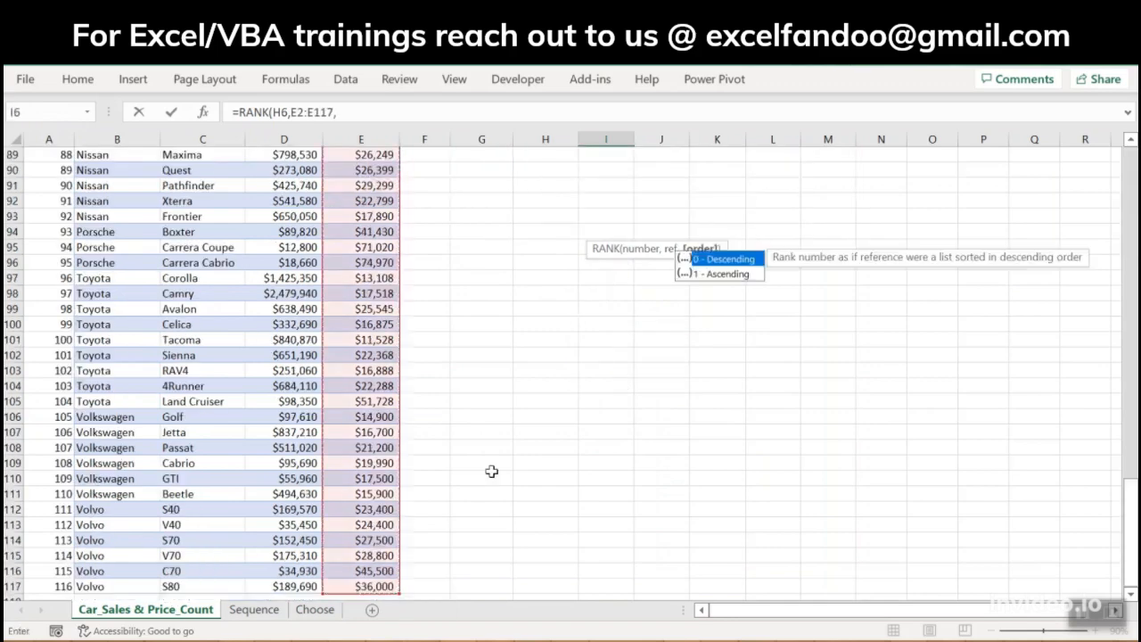
{"action": "left_click_drag", "start_coordinate": [1130, 527], "coordinate": [1130, 189]}
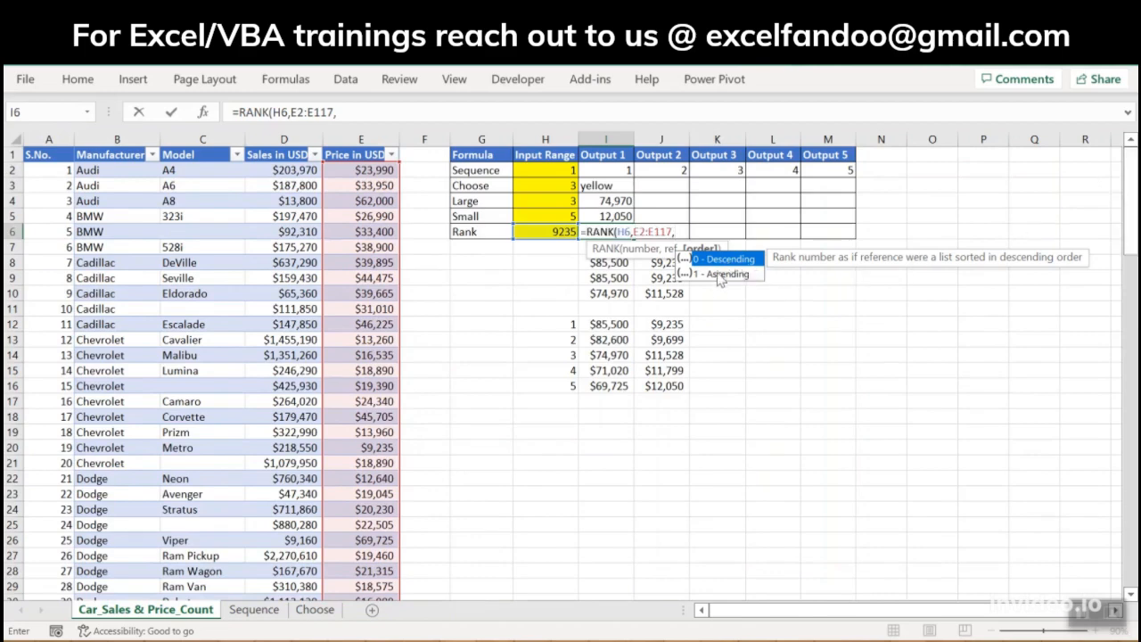
{"action": "double_click", "coordinate": [719, 274]}
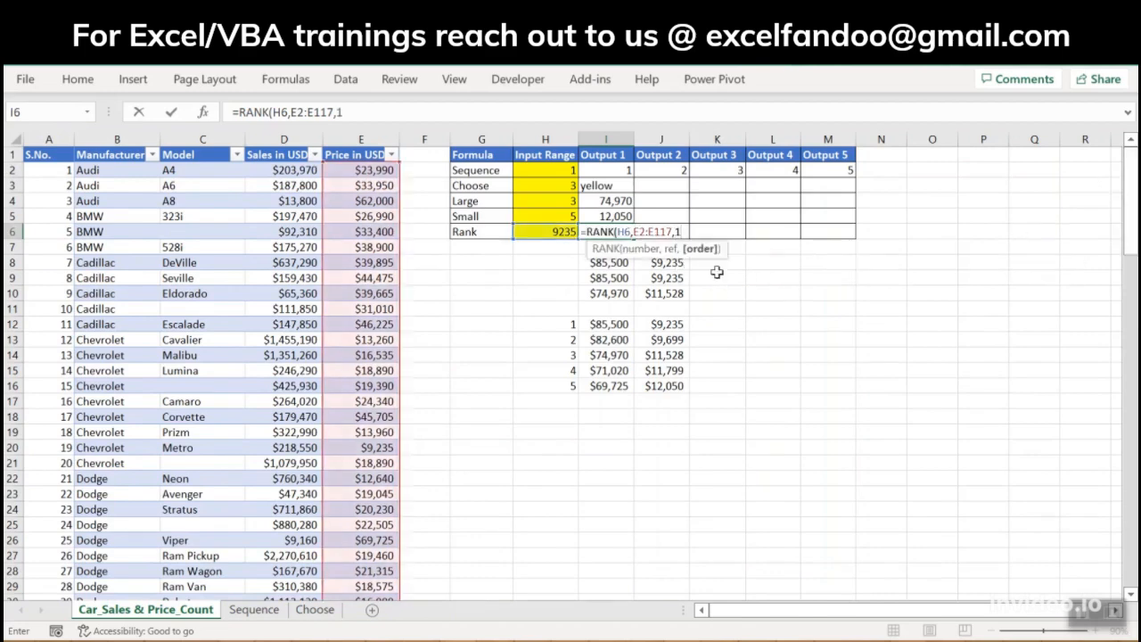
{"action": "type", "text": ")"}
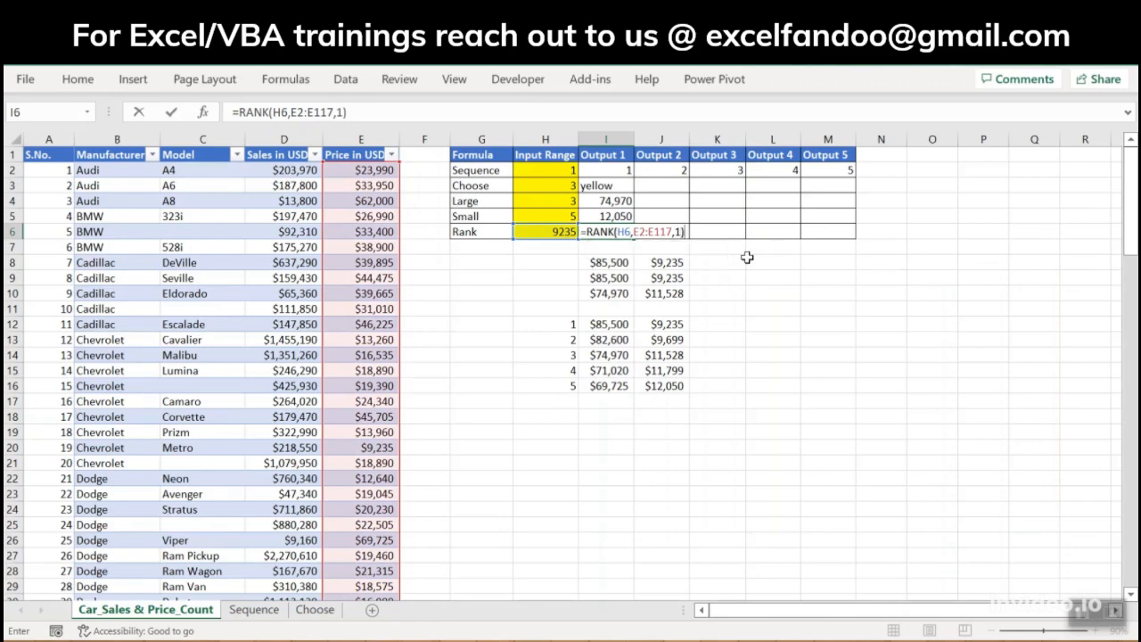
{"action": "key", "text": "ctrl+Return"}
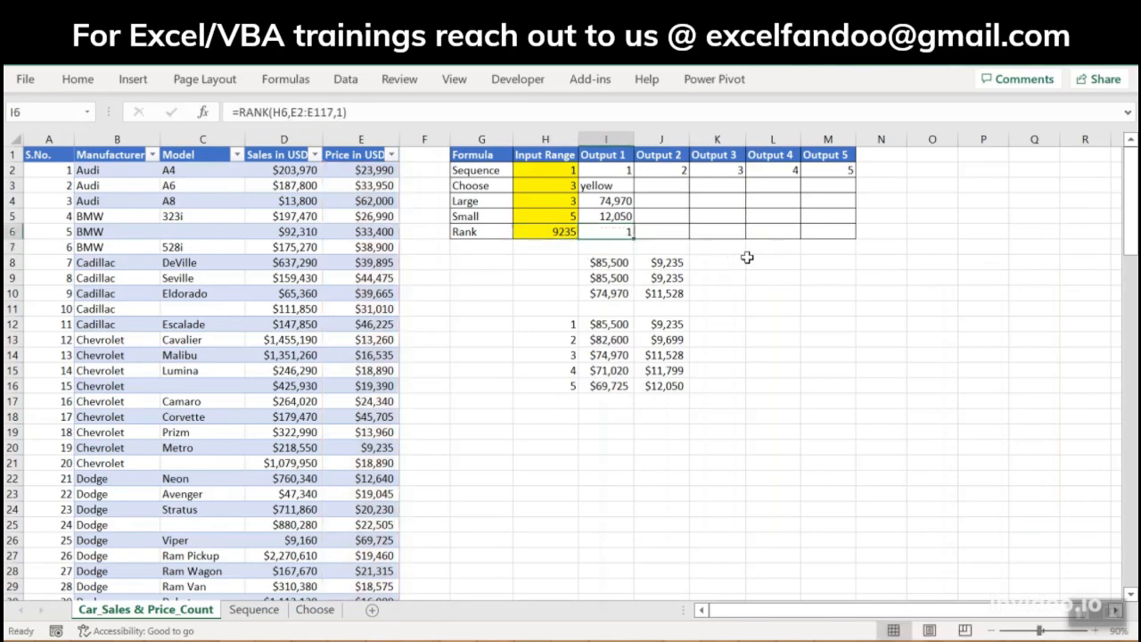
Step: Change the order argument of the RANK formula in I6 to 0 for descending order
{"action": "key", "text": "Left"}
{"action": "key", "text": "Right"}
{"action": "left_click", "coordinate": [562, 230]}
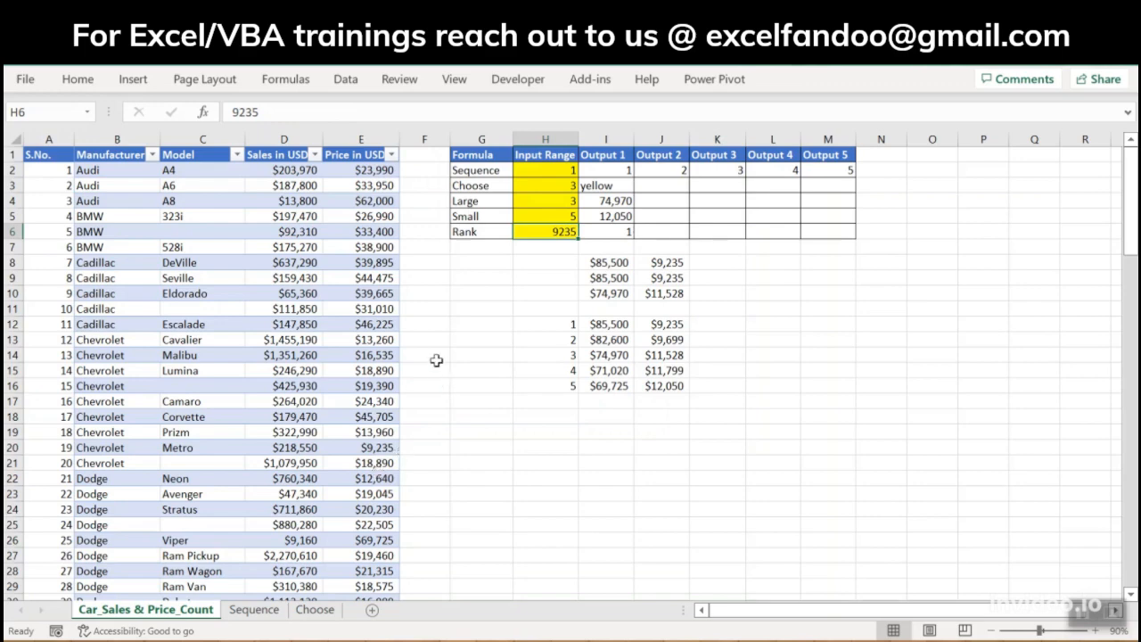
{"action": "left_click", "coordinate": [615, 233]}
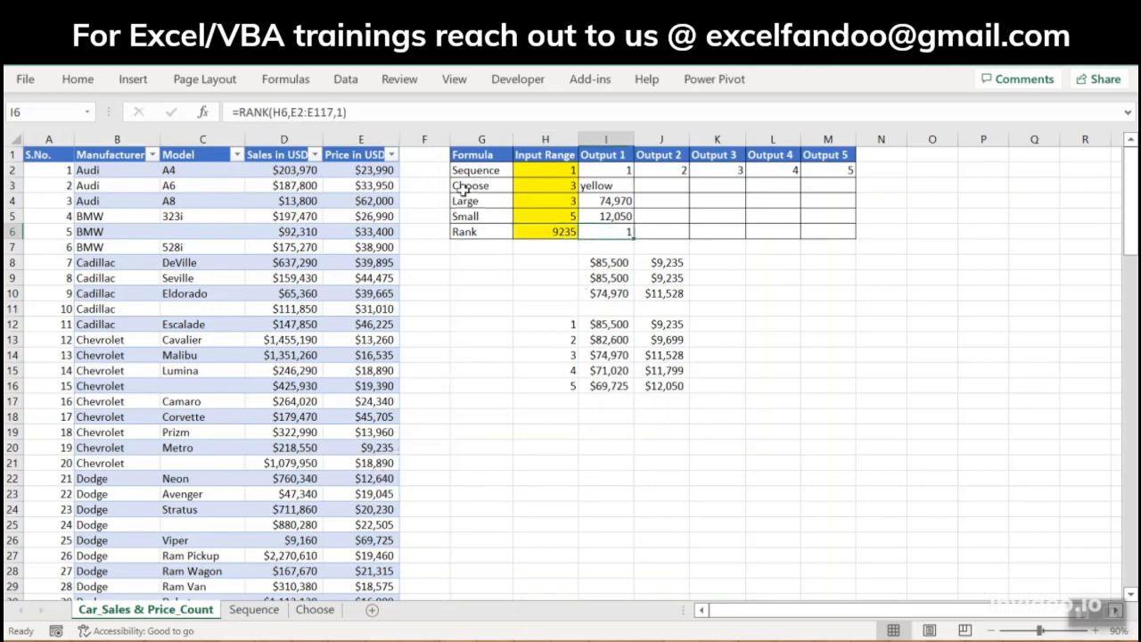
{"action": "left_click", "coordinate": [345, 112]}
{"action": "key", "text": "BackSpace"}
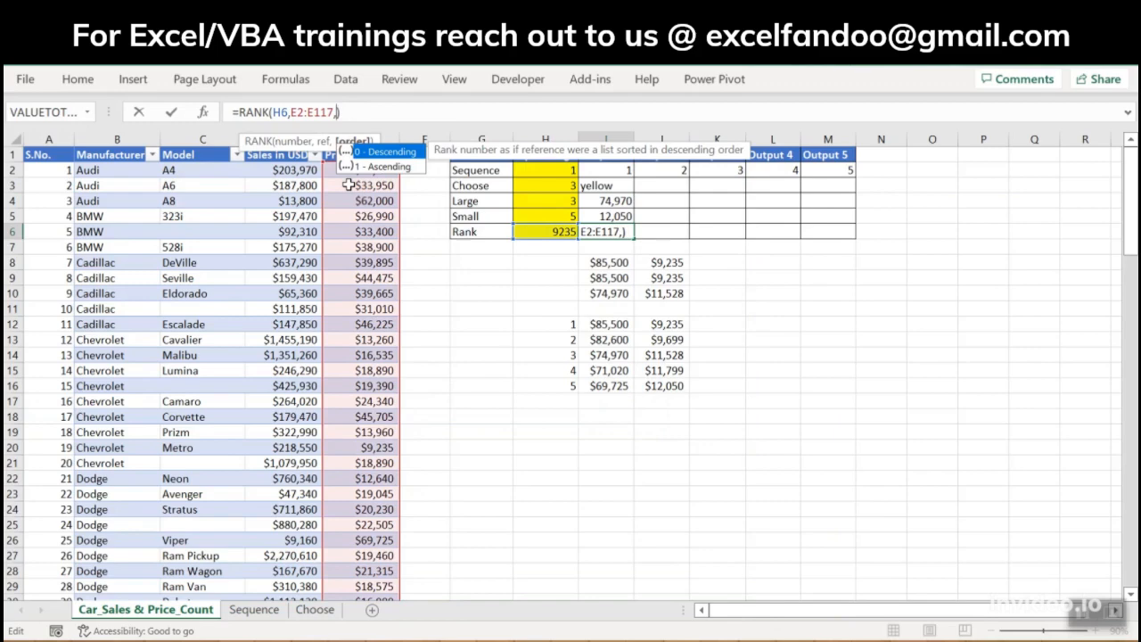
{"action": "key", "text": "Return"}
{"action": "key", "text": "Up"}
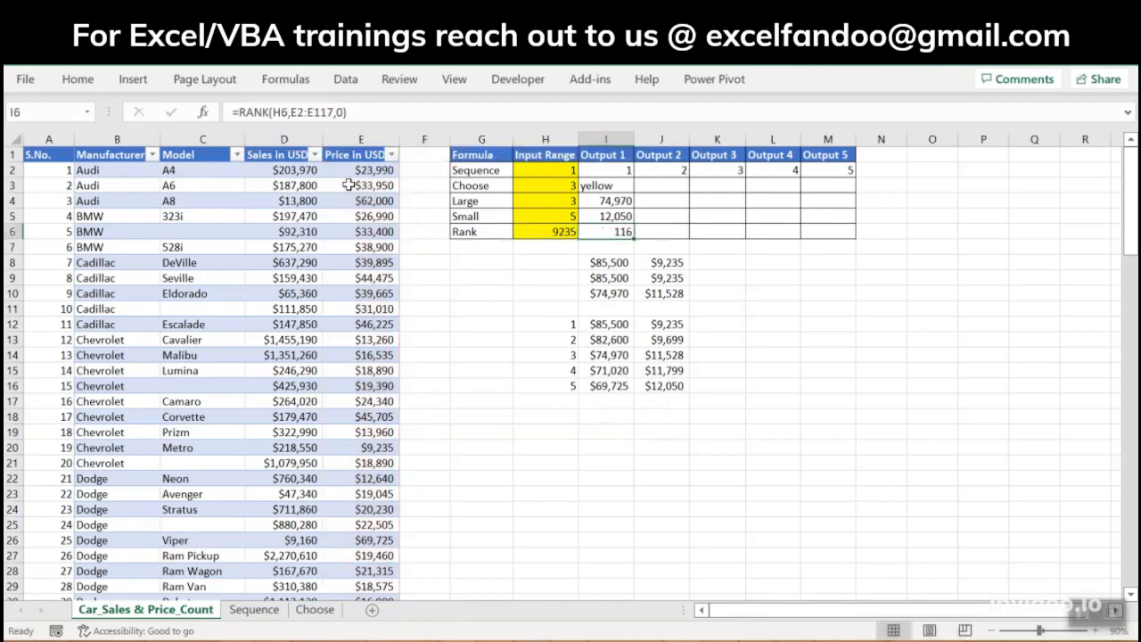
Step: Examine the price column down to its last record to check it against the descending rank in I6
{"action": "key", "text": "Left"}
{"action": "key", "text": "Left"}
{"action": "key", "text": "Left"}
{"action": "key", "text": "Left"}
{"action": "key", "text": "ctrl+Down"}
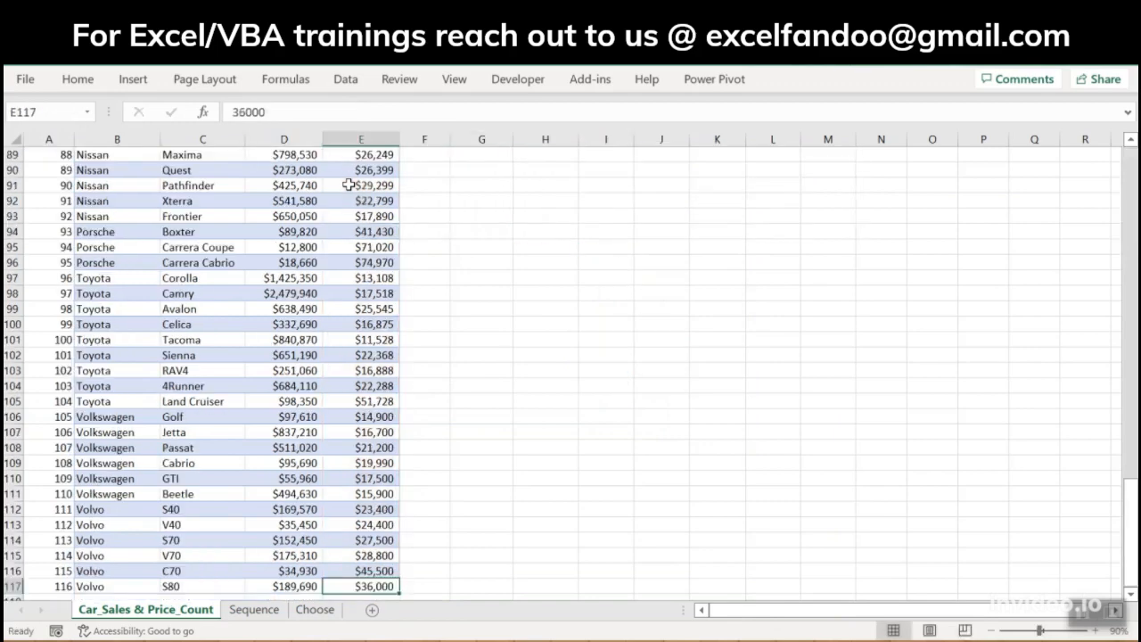
{"action": "key", "text": "ctrl+Up"}
{"action": "key", "text": "Right"}
{"action": "key", "text": "Right"}
{"action": "key", "text": "Right"}
{"action": "key", "text": "Down"}
{"action": "key", "text": "Down"}
{"action": "key", "text": "Down"}
{"action": "key", "text": "Down"}
{"action": "key", "text": "Right"}
{"action": "key", "text": "Down"}
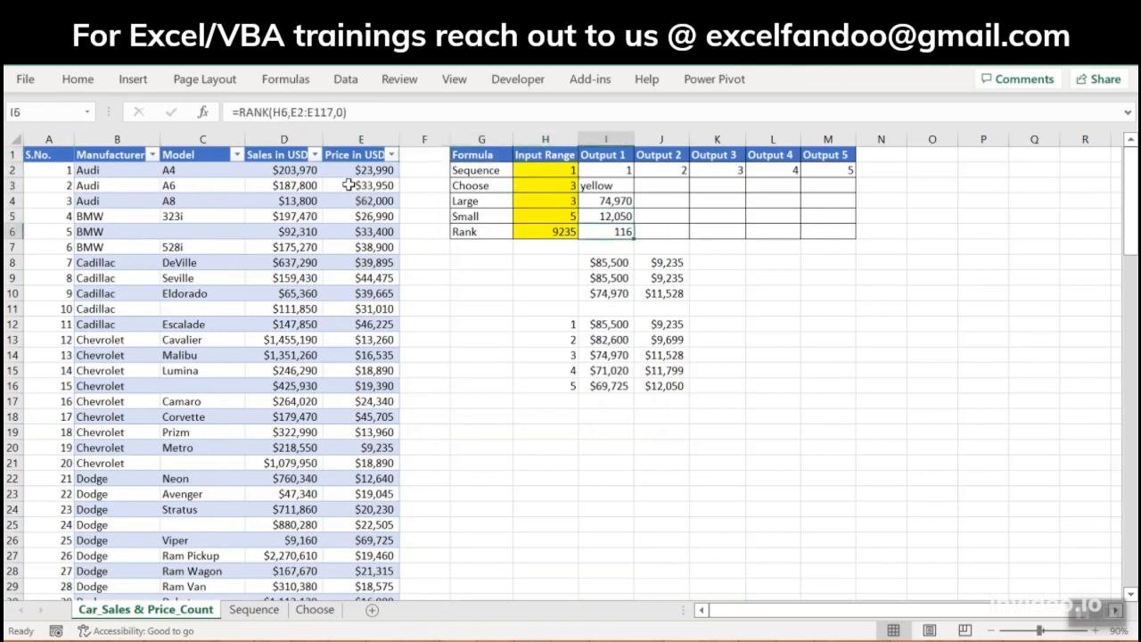
Step: Copy the Audi A8 price from E4 and paste only its value into the Rank input cell H6
{"action": "left_click", "coordinate": [384, 202]}
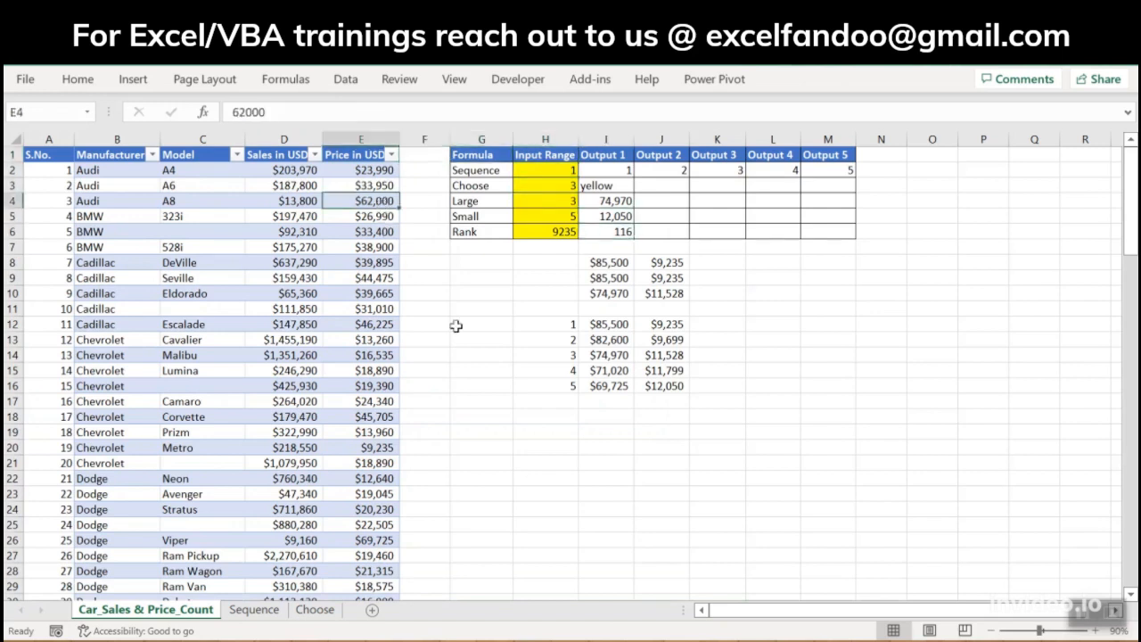
{"action": "key", "text": "ctrl+c"}
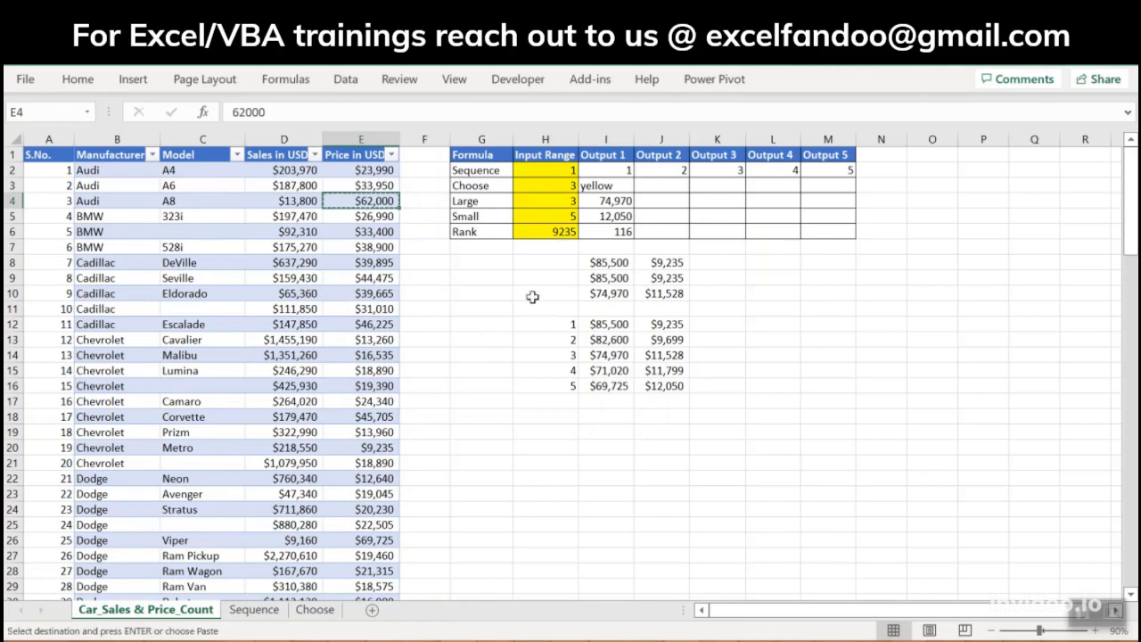
{"action": "left_click", "coordinate": [573, 233]}
{"action": "key", "text": "ctrl+alt+v"}
{"action": "key", "text": "Return"}
{"action": "key", "text": "Right"}
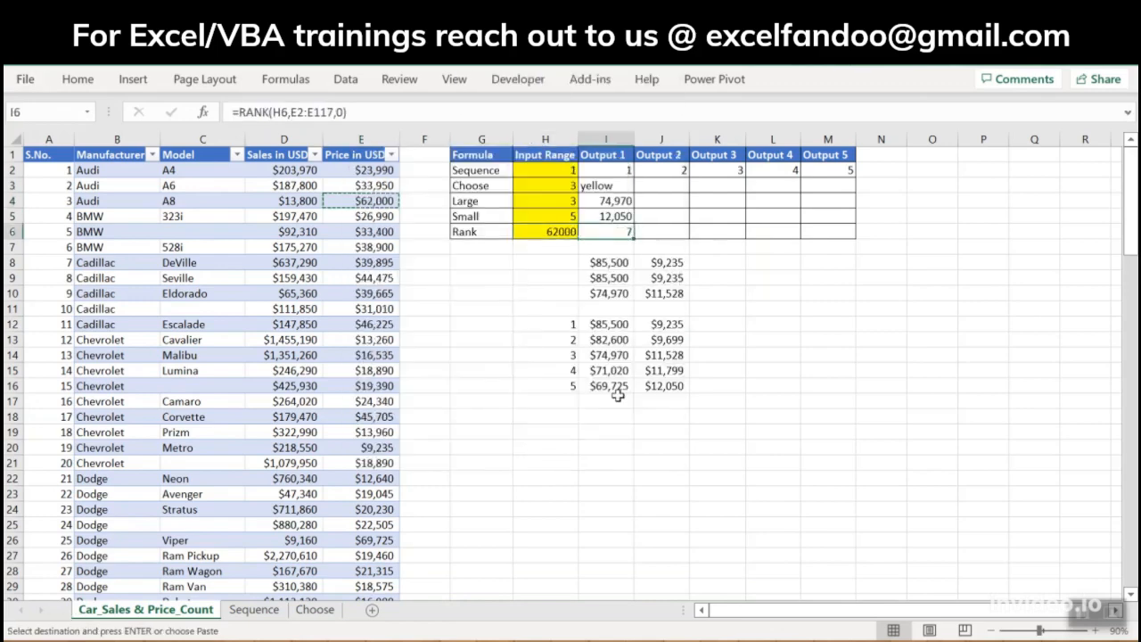
{"action": "key", "text": "Left"}
{"action": "key", "text": "Right"}
{"action": "key", "text": "Escape"}
{"action": "left_click", "coordinate": [557, 234]}
{"action": "left_click", "coordinate": [618, 236]}
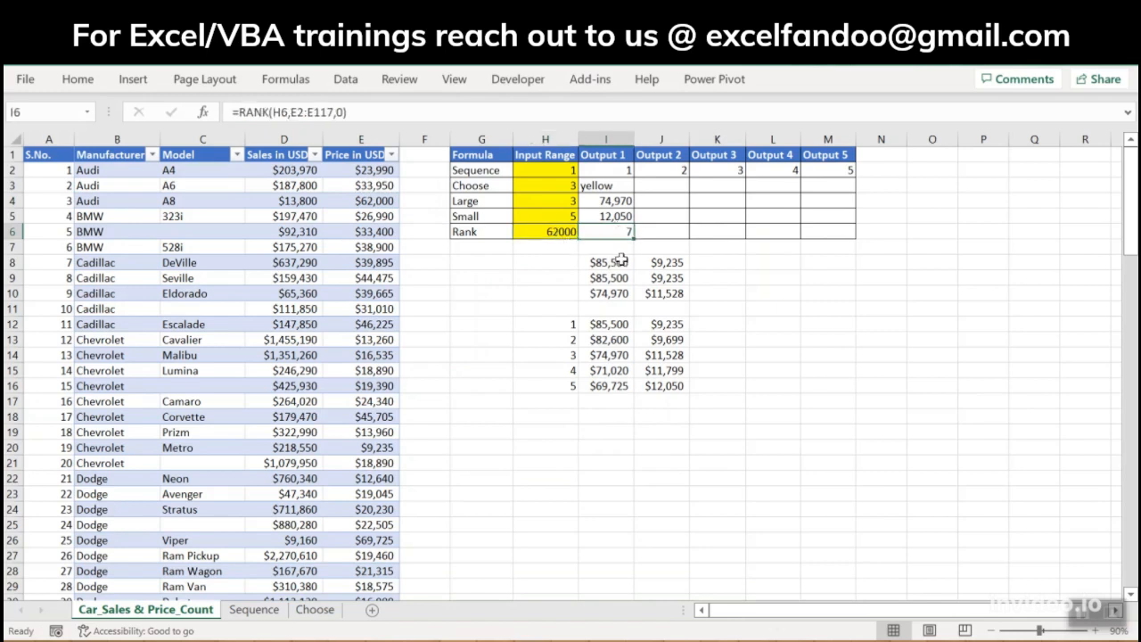
{"action": "left_click", "coordinate": [534, 234]}
{"action": "left_click", "coordinate": [606, 233]}
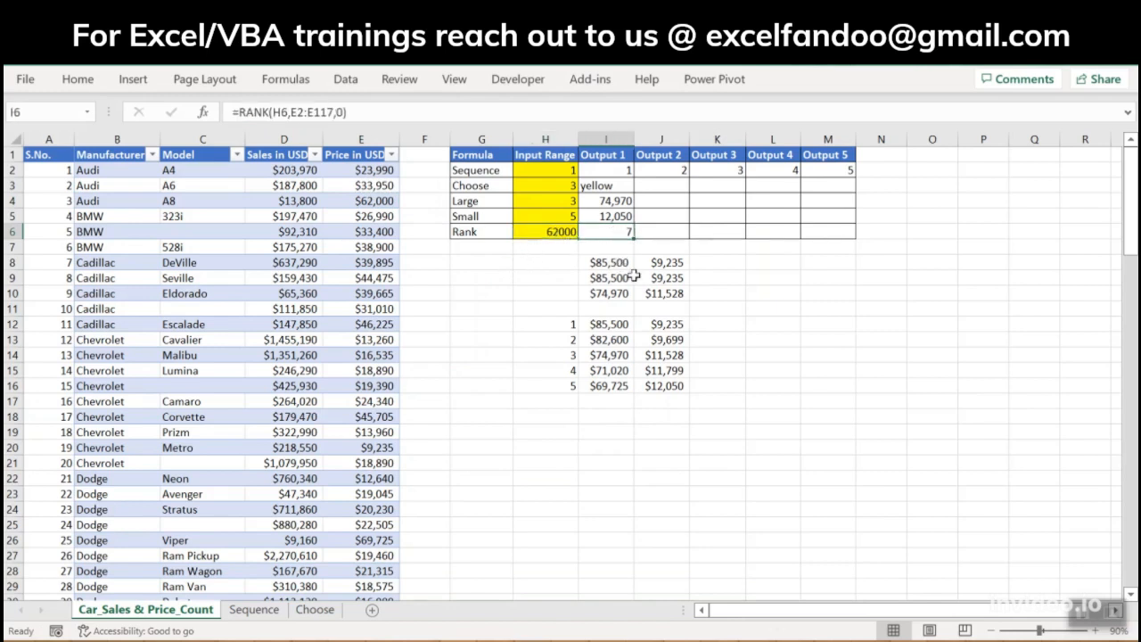